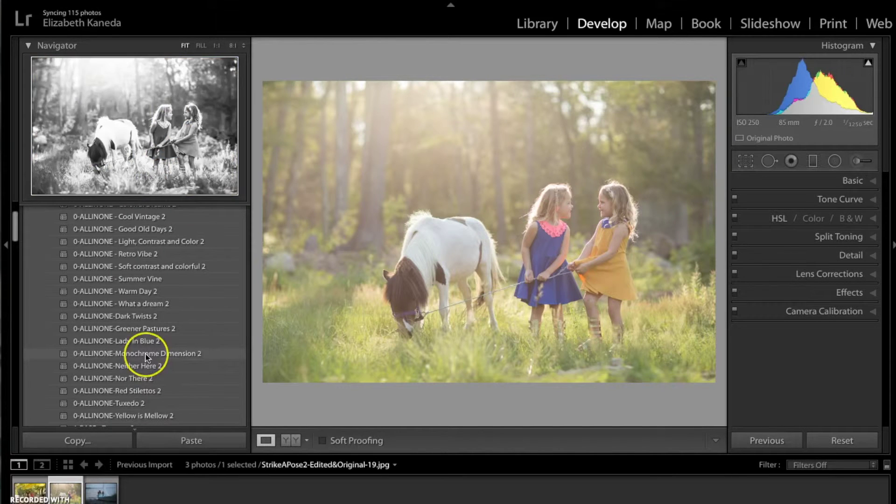
Step: Apply the 0-ALLINONE - Colorful Dreams 2 preset and the 2-EXPOSURE-Darken Shadows 2 preset to the photo of the girls and pony
scroll(145, 362, "up", 4)
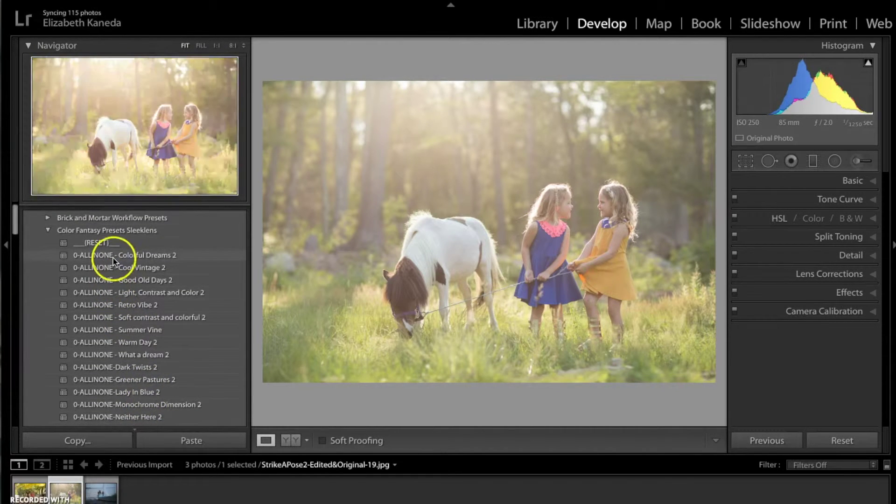
left_click(114, 258)
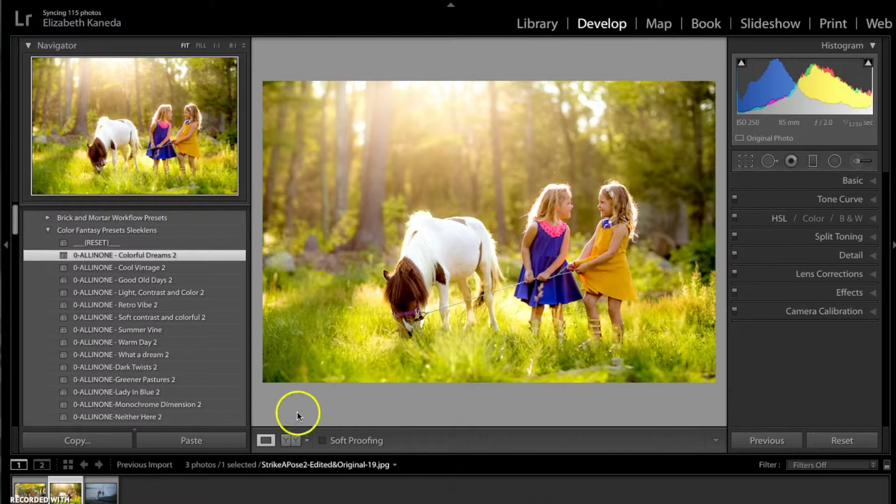
scroll(231, 376, "down", 5)
scroll(230, 379, "down", 7)
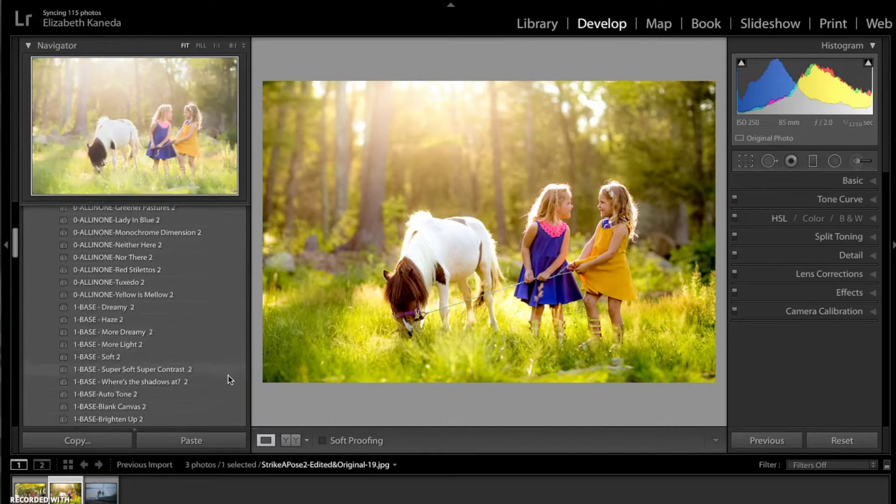
left_click(172, 364)
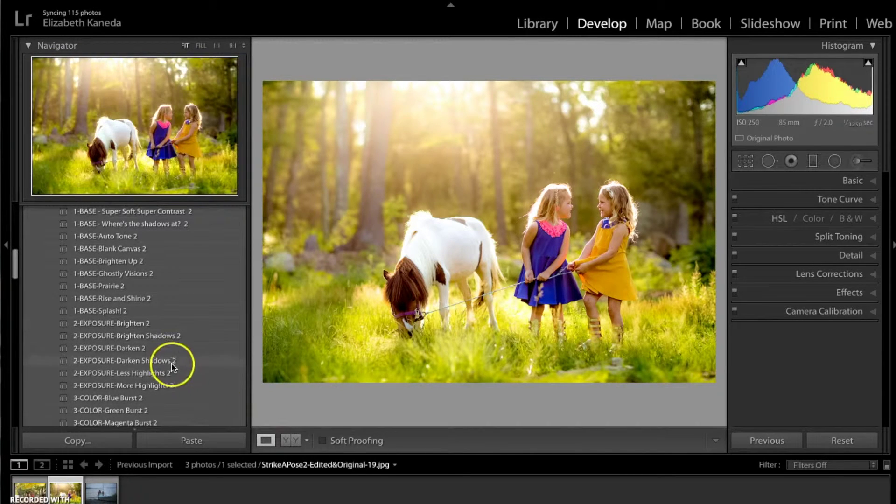
left_click(173, 364)
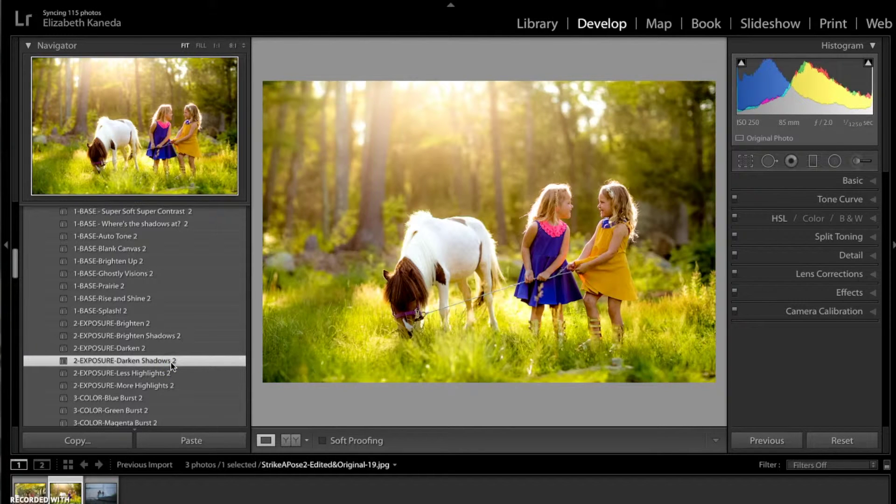
Step: Apply the 3-COLOR-Green Burst 2 preset, undo it to compare the colors, and reapply it
scroll(173, 367, "down", 1)
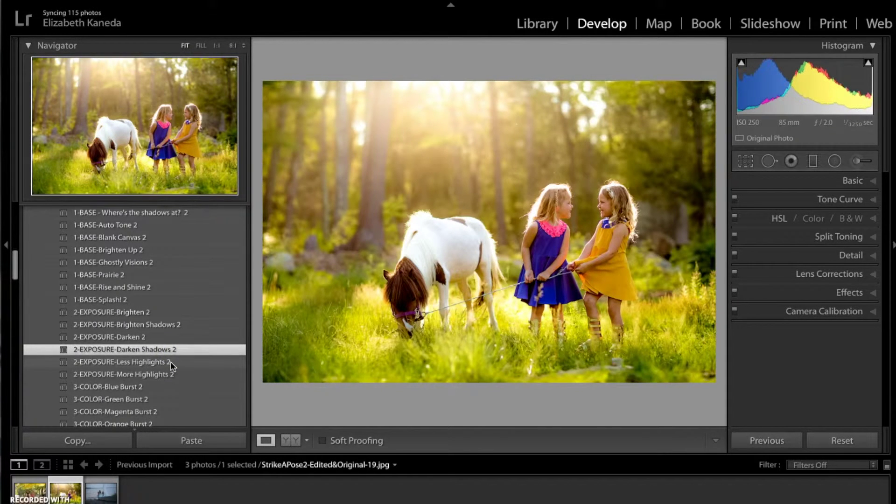
scroll(171, 363, "down", 7)
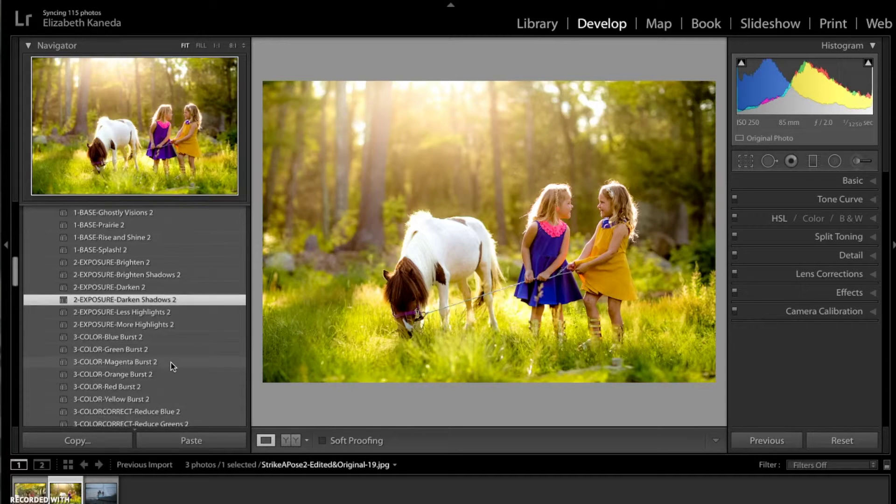
scroll(172, 366, "down", 2)
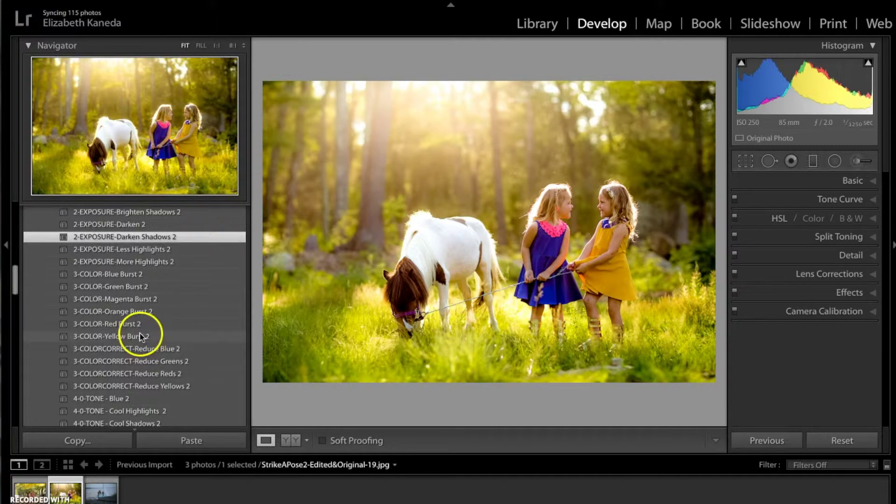
left_click(136, 290)
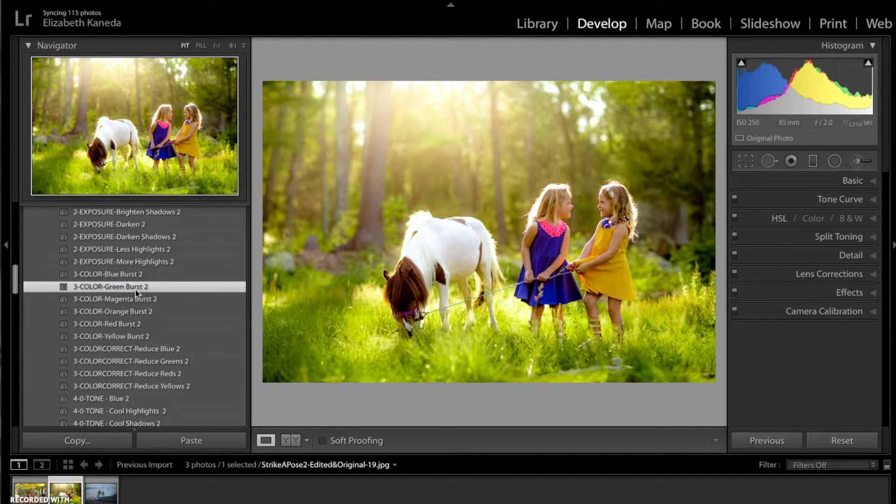
key("ctrl+z")
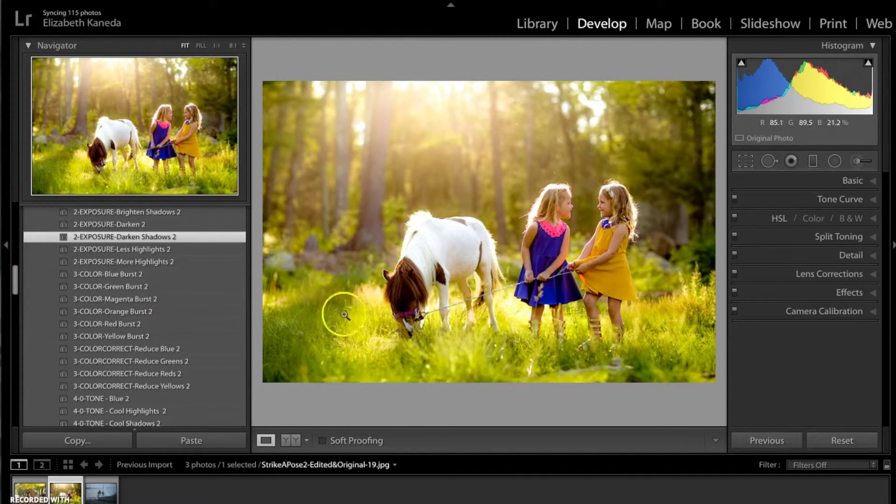
left_click(133, 290)
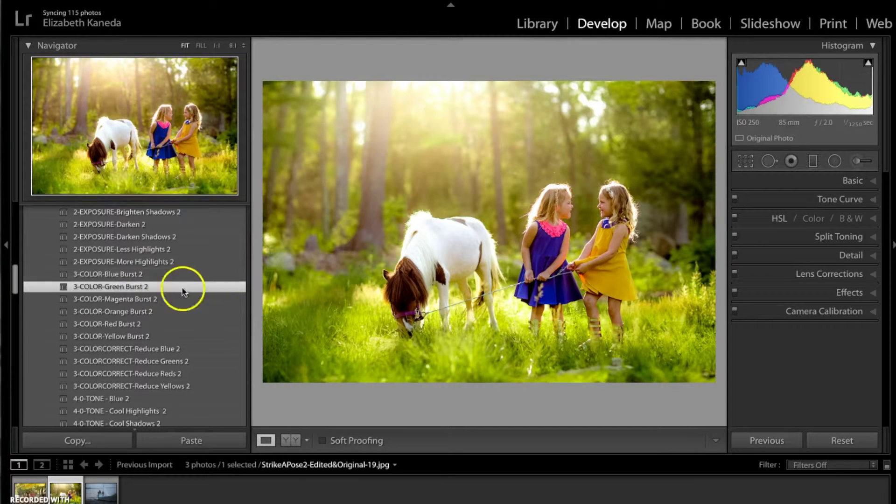
Step: Apply the 4-0-TONE - Cool Shadows 2 preset, undo it to compare the tones, and reapply it
scroll(146, 336, "down", 5)
scroll(146, 330, "down", 6)
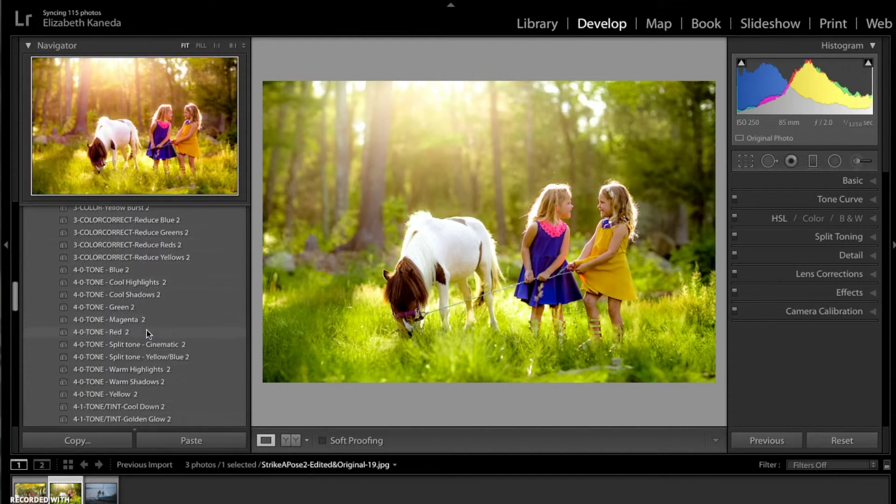
scroll(90, 365, "down", 4)
scroll(91, 367, "down", 2)
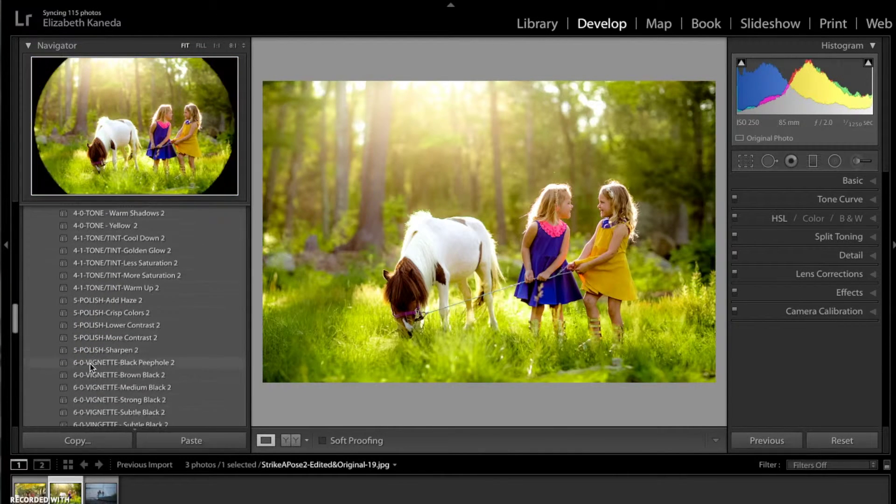
left_click(31, 493)
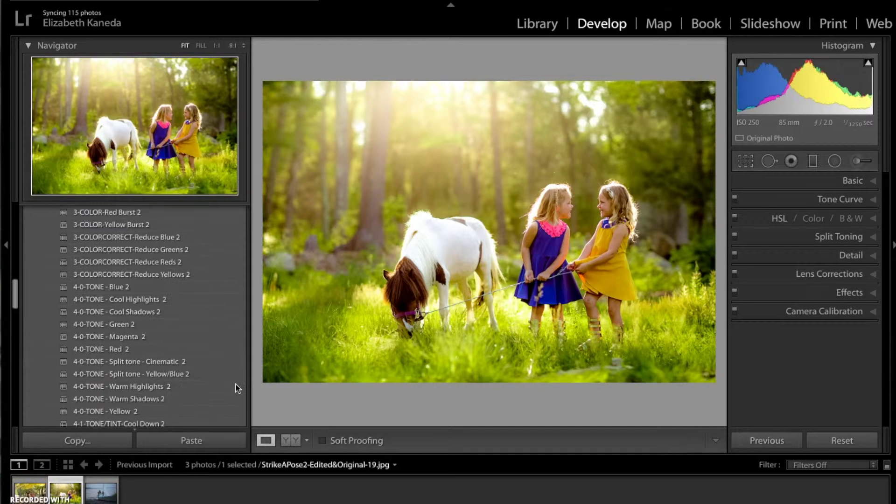
left_click(140, 300)
scroll(140, 303, "down", 3)
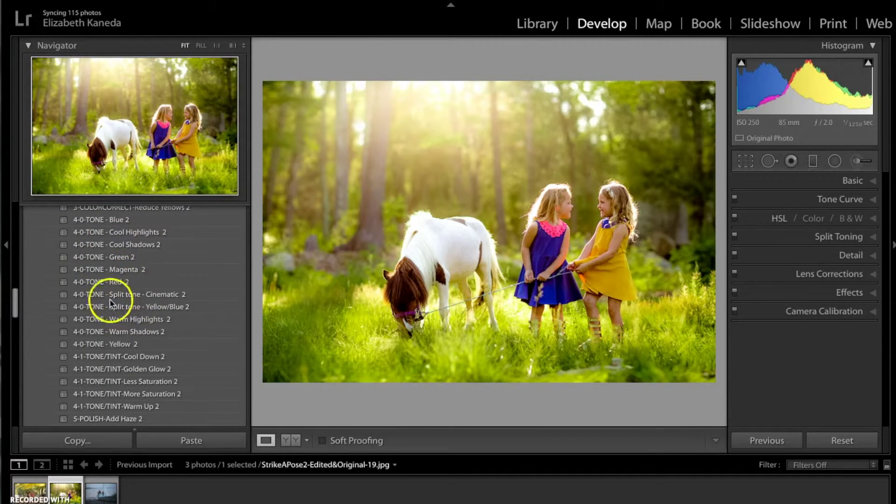
left_click(91, 245)
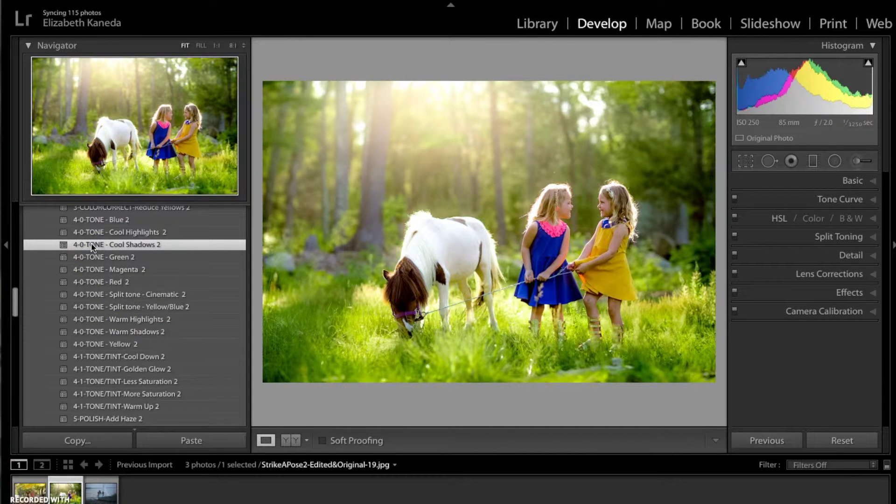
key("ctrl+z")
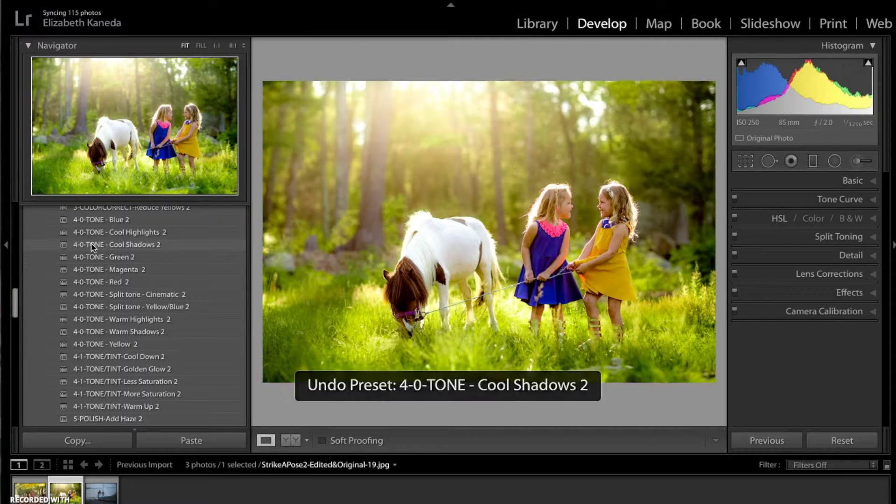
left_click(92, 245)
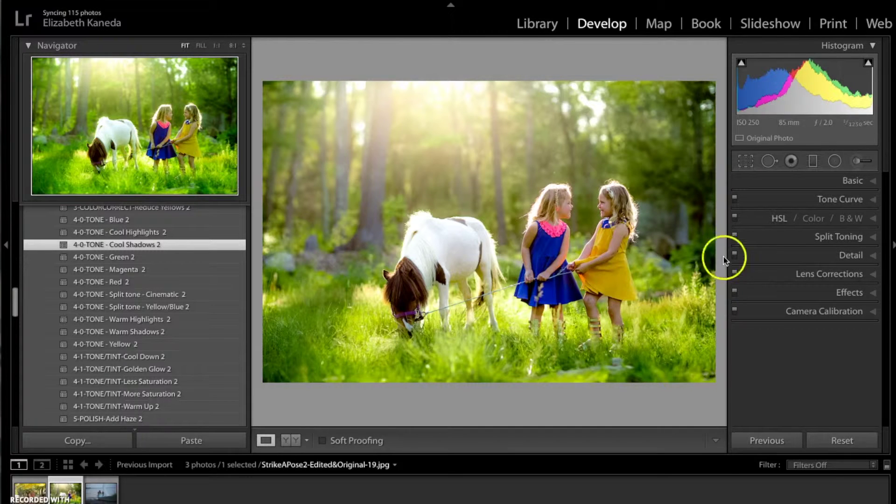
Step: Add a dark vignette with the 6-0-VIGNETTE-Subtle Black 2 preset
scroll(182, 350, "down", 3)
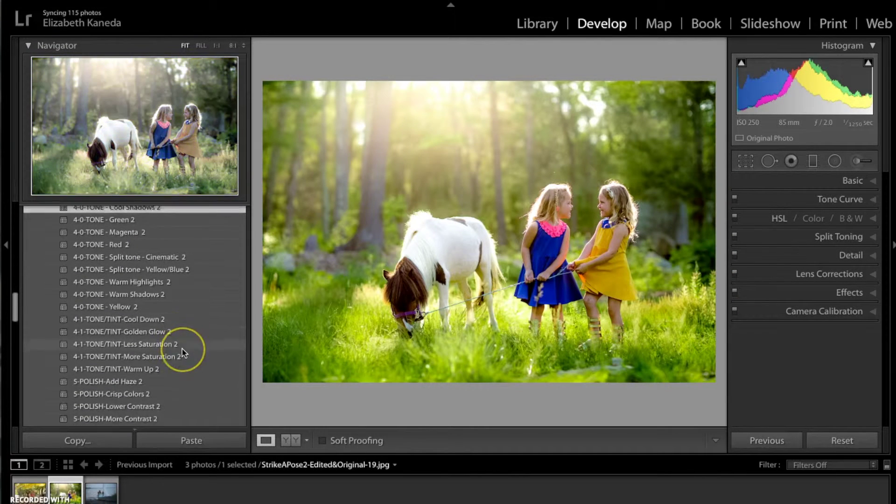
scroll(182, 353, "down", 5)
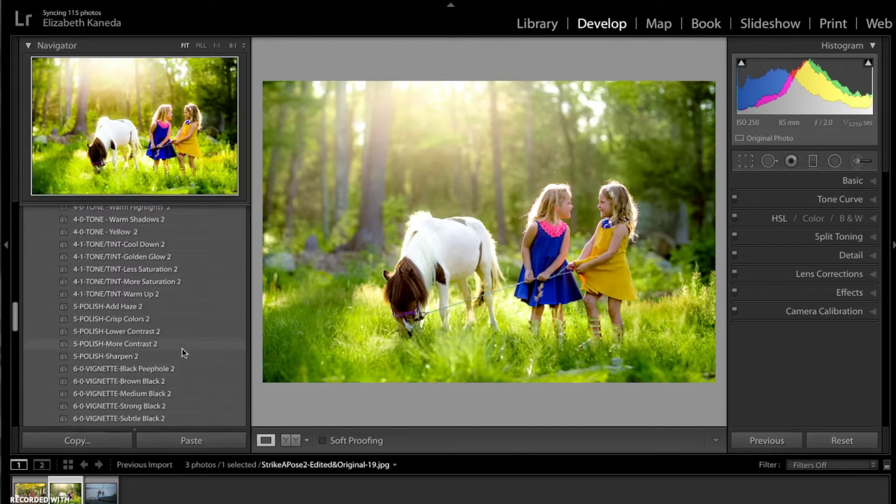
scroll(182, 348, "down", 2)
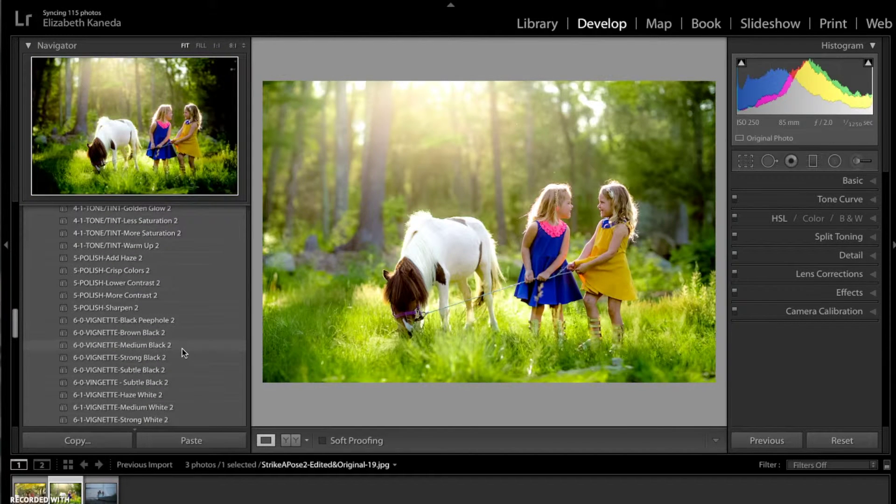
left_click(173, 350)
left_click(158, 370)
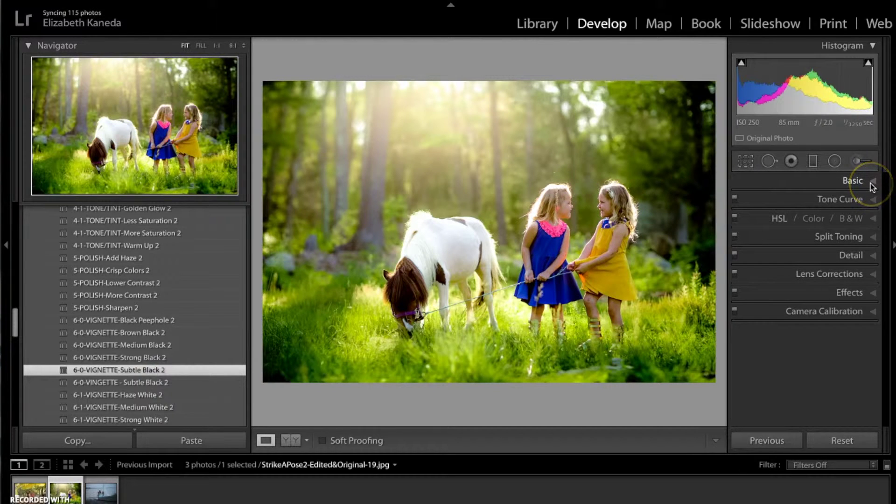
Step: Soften the vignette by setting the Post-Crop Vignetting Amount to -6
left_click(874, 264)
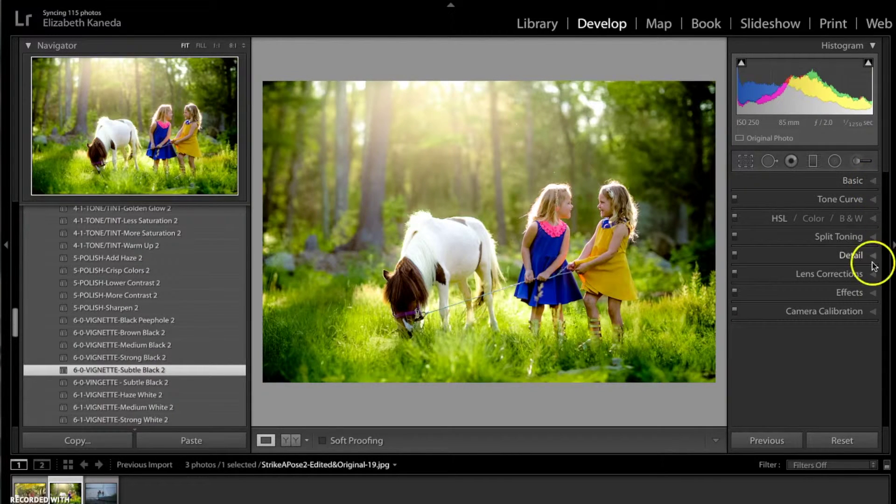
left_click(861, 293)
scroll(861, 294, "down", 2)
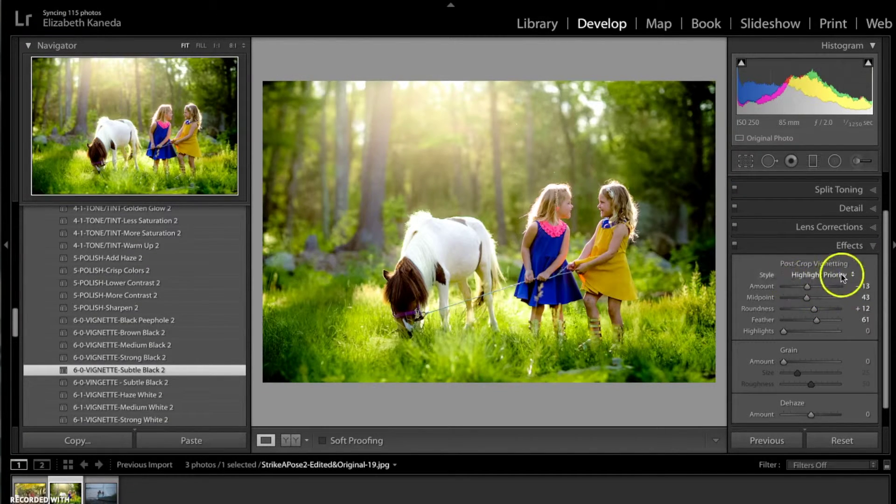
left_click(868, 287)
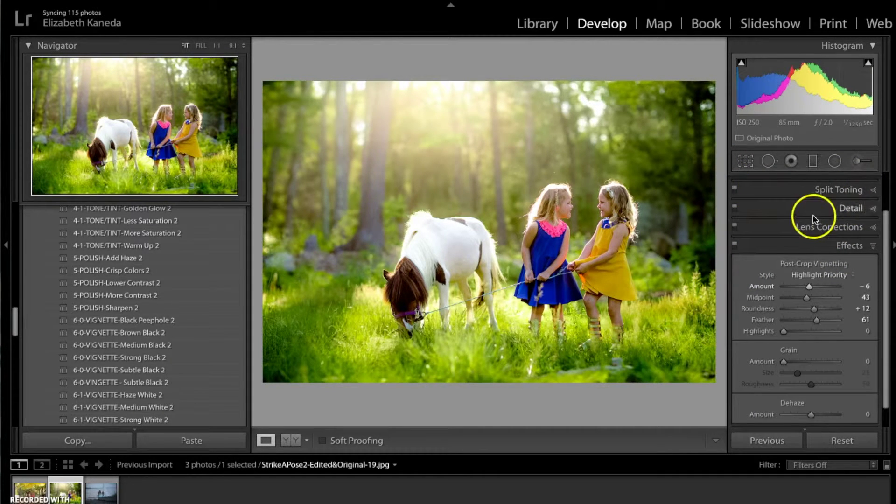
Step: Activate the Adjustment Brush with the Color Fantasy | Light - Brighten effect and hide the edit pins
left_click(858, 161)
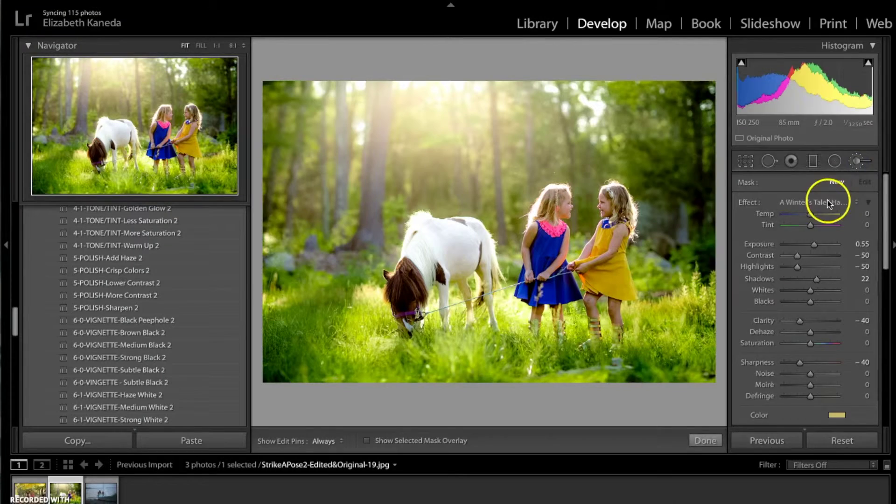
left_click(828, 203)
scroll(830, 203, "down", 5)
scroll(829, 202, "down", 10)
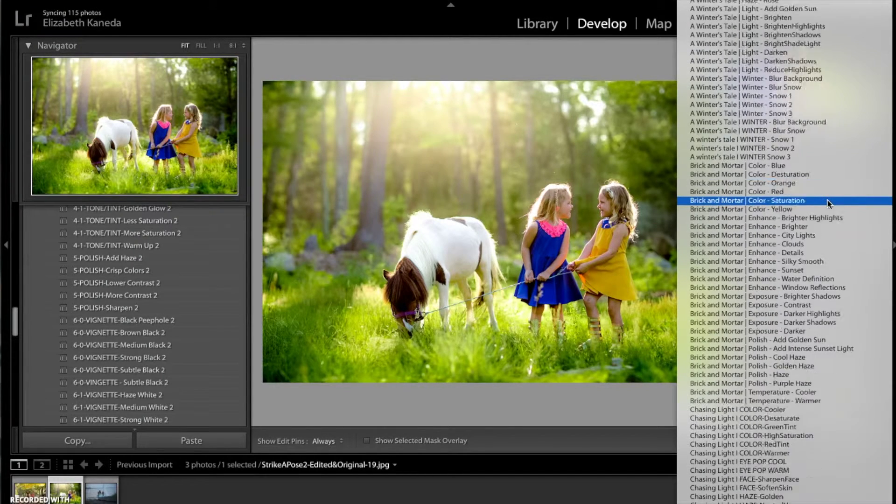
scroll(828, 201, "down", 10)
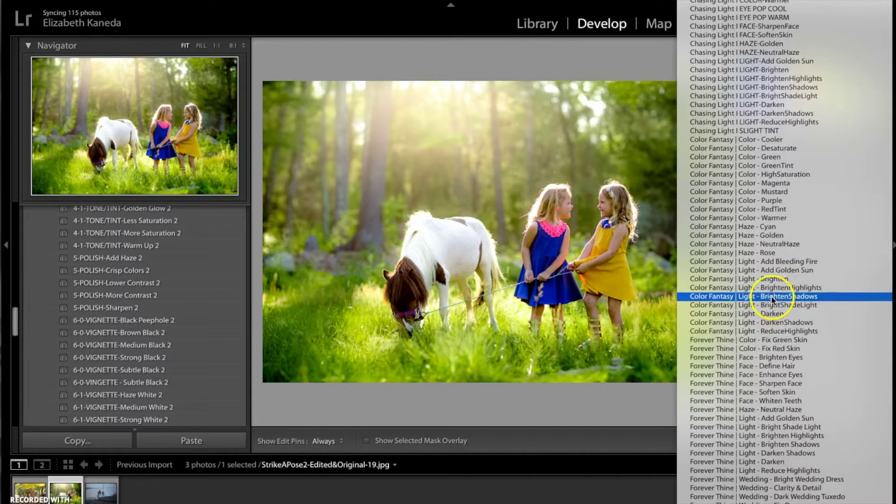
left_click(770, 279)
key("h")
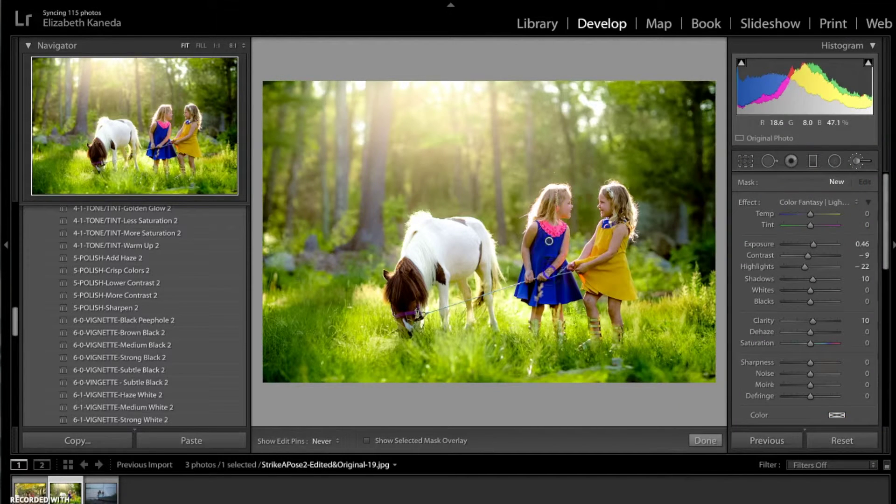
Step: Brighten the two girls with brush strokes, set the brush Exposure to 1.01, and finish the brush adjustment
left_click_drag(621, 280, 613, 256)
key("h")
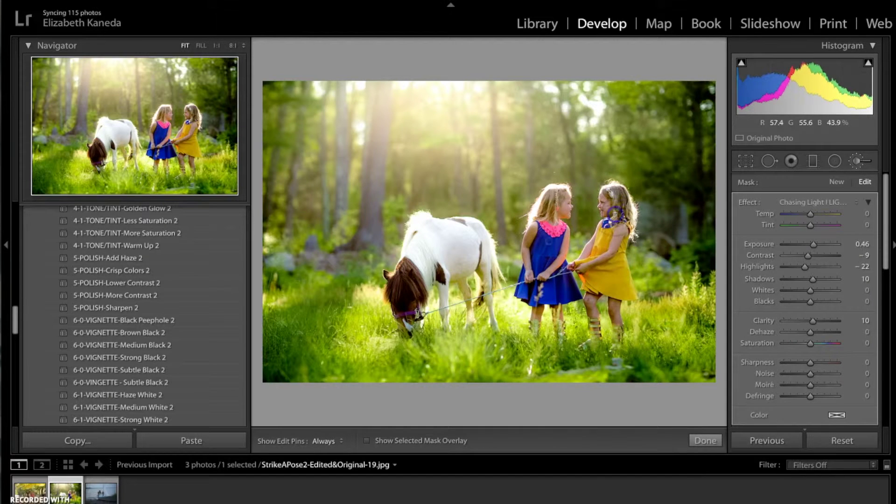
left_click(815, 247)
left_click_drag(814, 248, 820, 248)
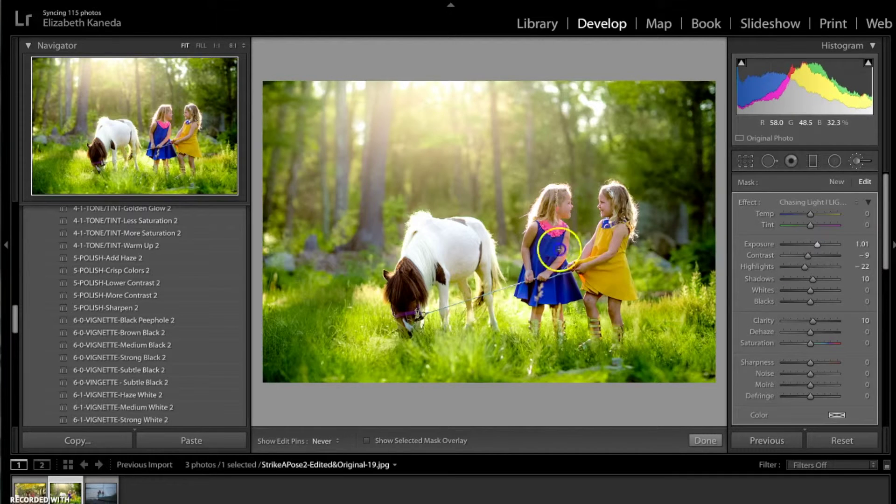
key("h")
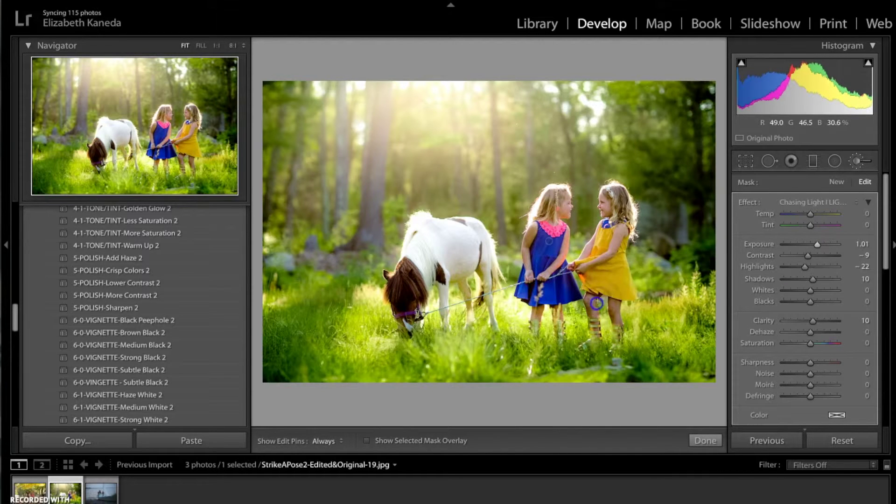
key("h")
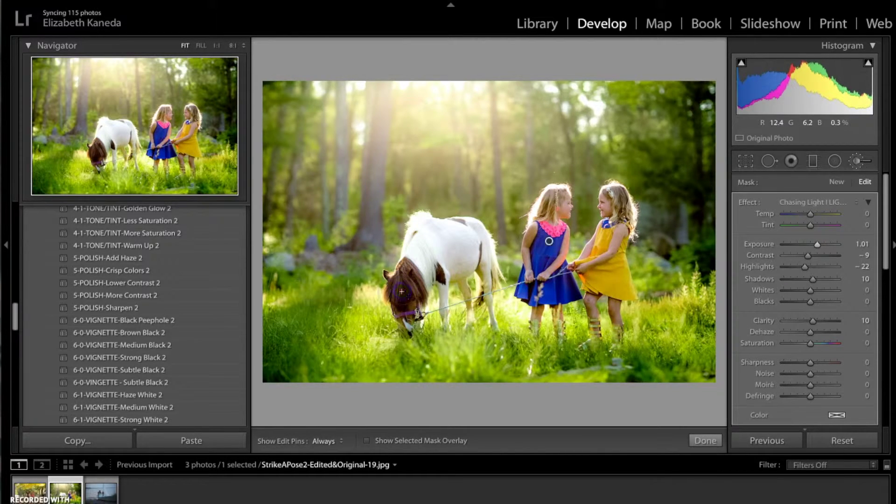
left_click(857, 161)
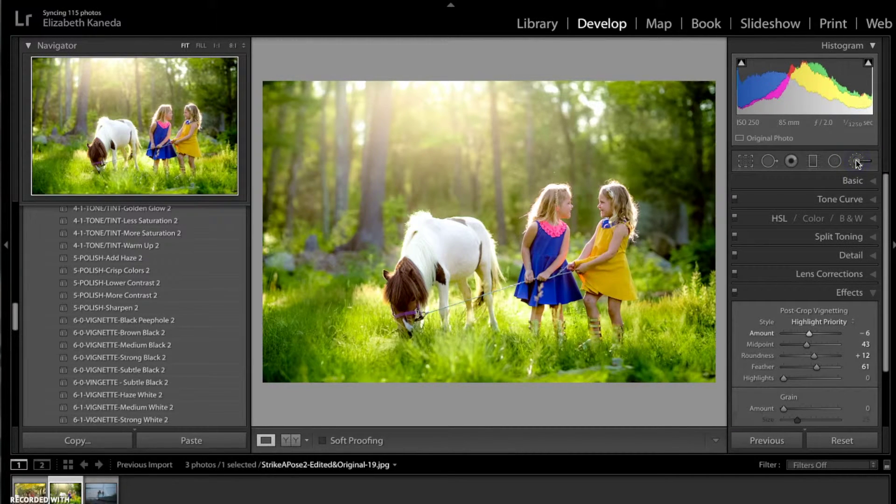
Step: Reduce the photo's Highlights to +22 in the Basic adjustments
left_click(878, 290)
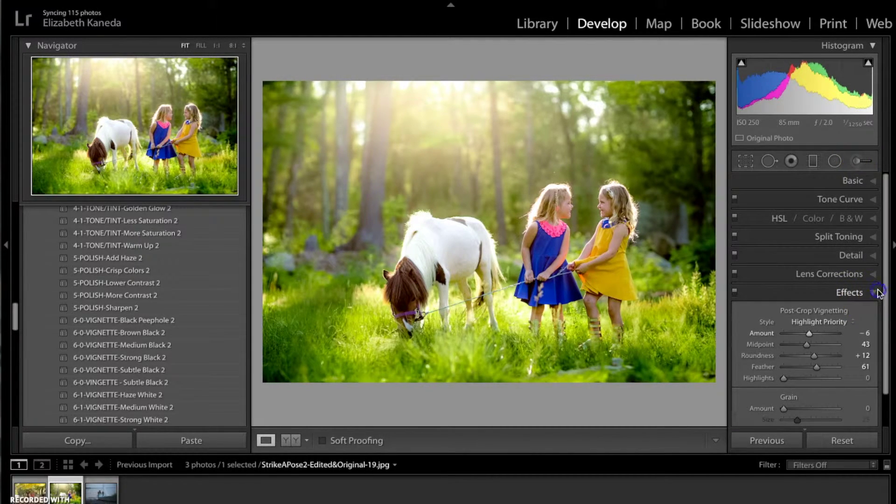
left_click(873, 181)
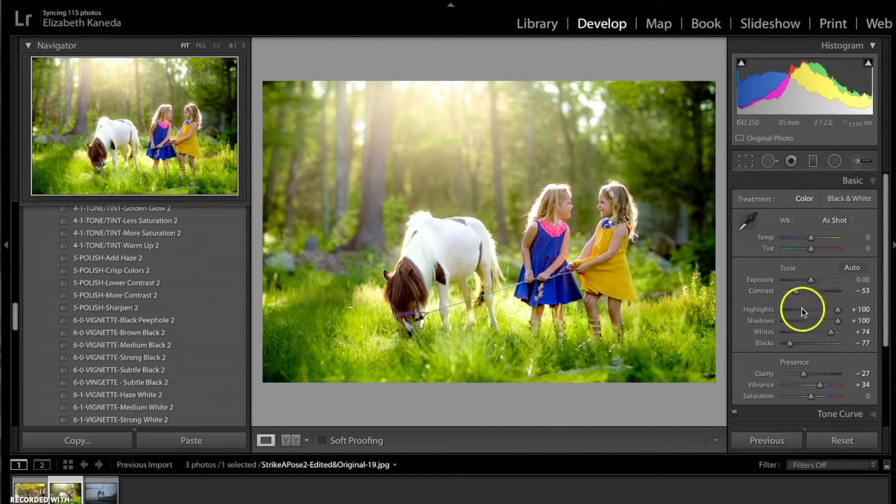
left_click_drag(833, 312, 824, 314)
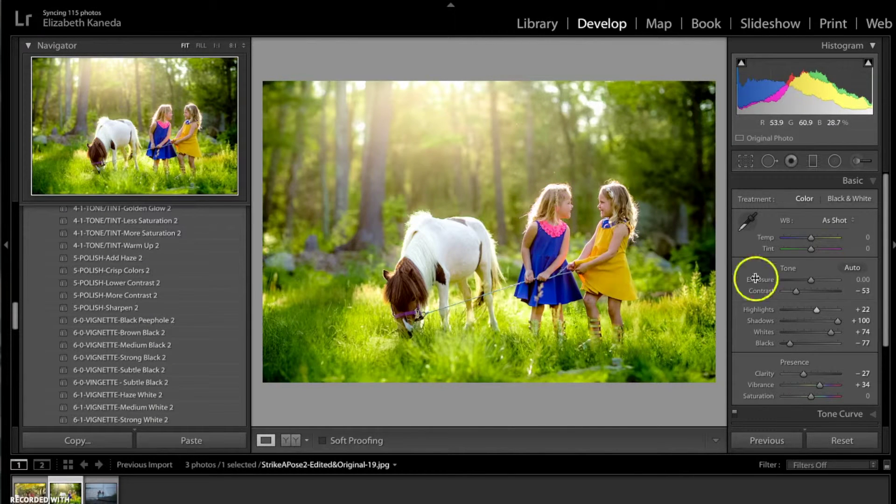
Step: Activate the Adjustment Brush with the Color Fantasy | Light - Add Golden Sun effect and soften its tint to the hue 50, saturation 50% yellow swatch
left_click(857, 163)
left_click(816, 206)
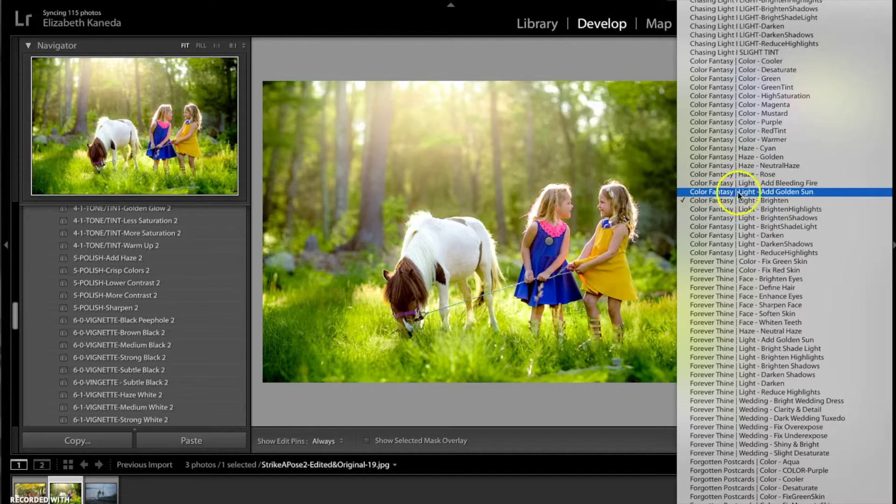
left_click(761, 191)
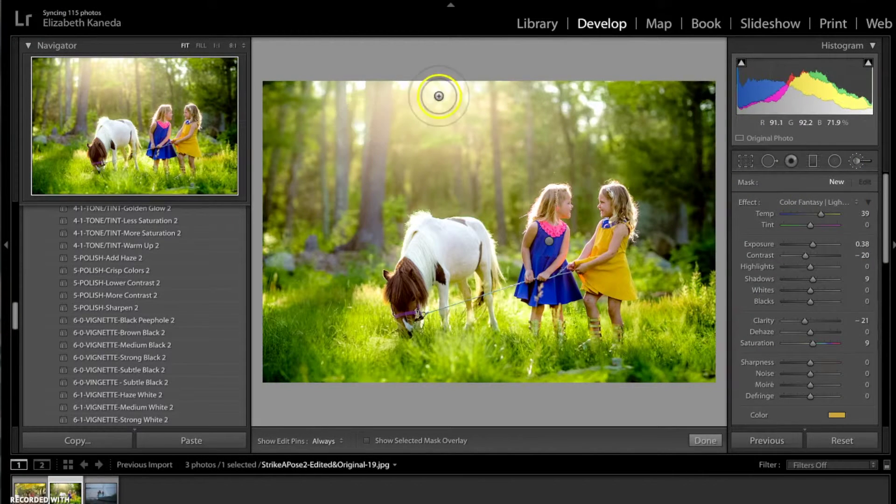
left_click(837, 415)
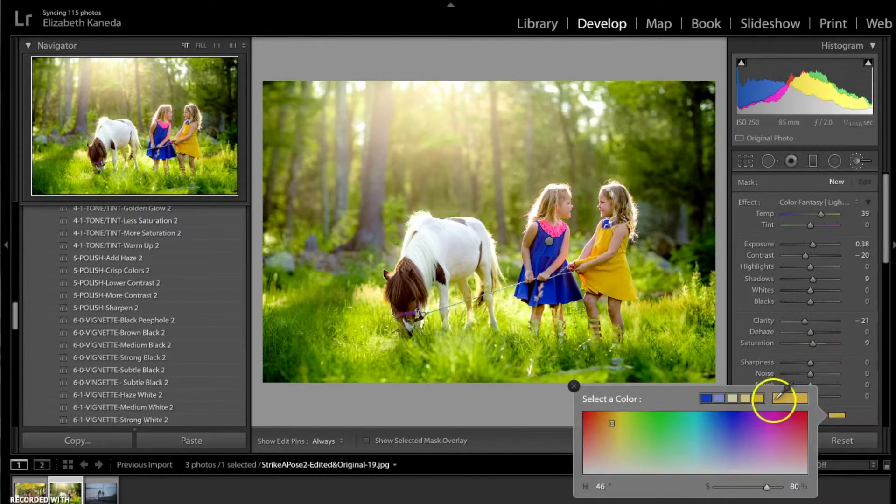
left_click(745, 399)
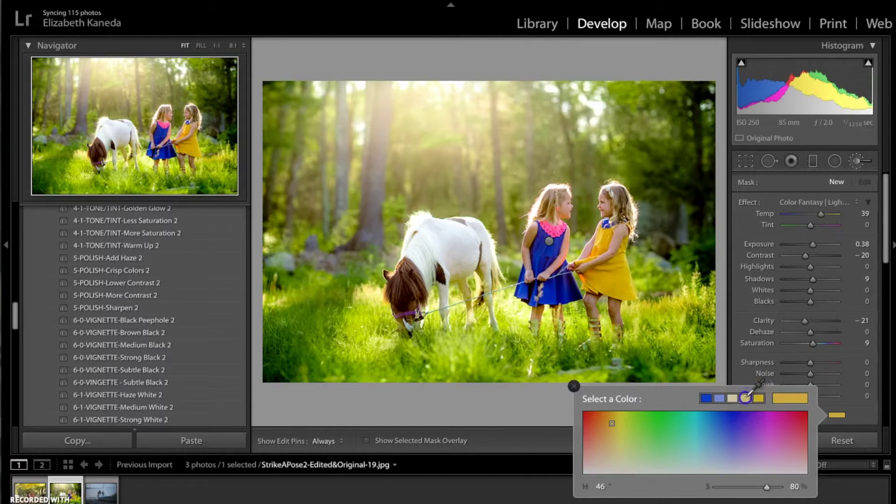
left_click(574, 386)
Step: Paint golden sunlight across the trees behind the girls and pony, finish the brush, and compare the edit with the original photo
key("h")
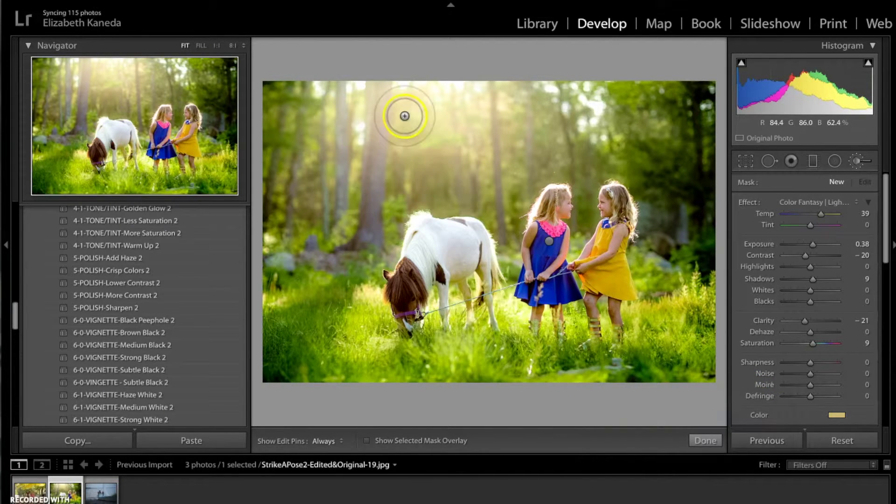
mouse_move(388, 204)
left_mouse_down()
mouse_move(461, 166)
mouse_move(412, 104)
mouse_move(472, 113)
left_mouse_up()
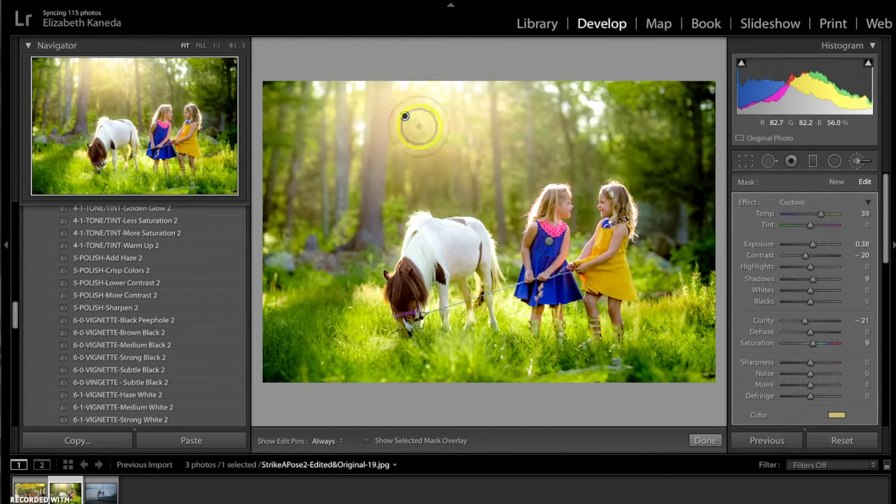
key("h")
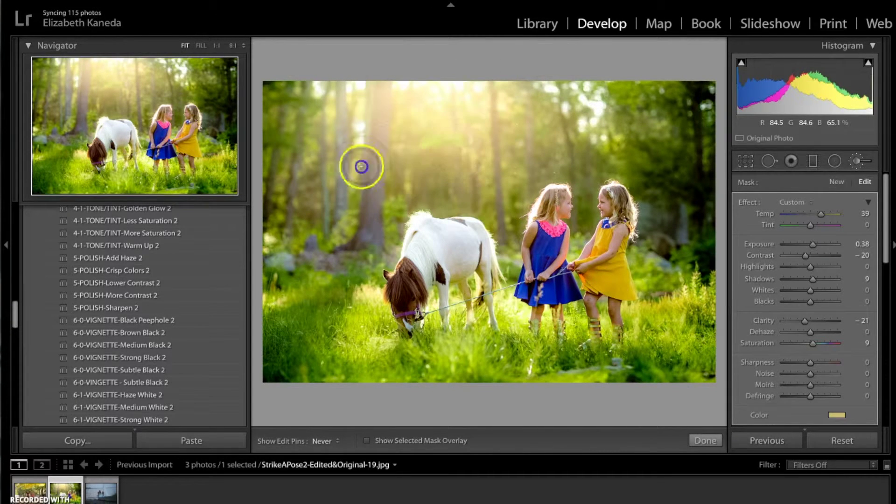
key("h")
mouse_move(337, 158)
left_mouse_down()
mouse_move(363, 190)
mouse_move(407, 109)
mouse_move(455, 132)
mouse_move(622, 133)
left_mouse_up()
left_click_drag(528, 102, 569, 147)
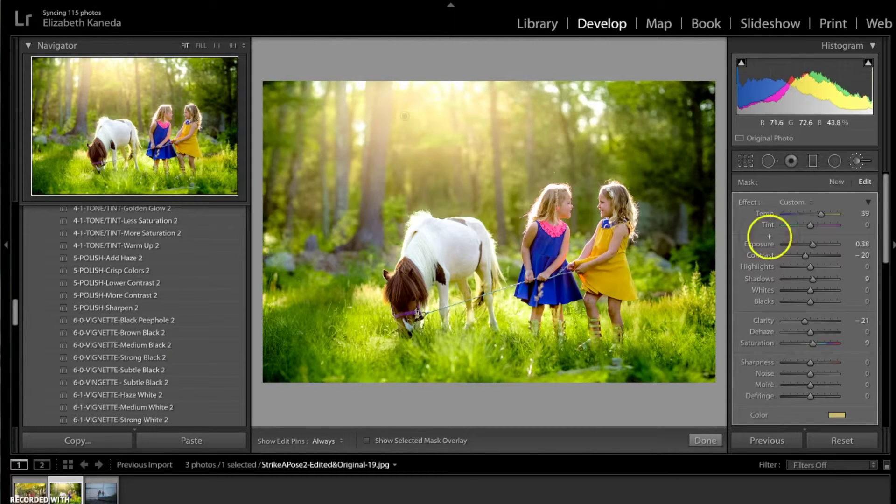
left_click(858, 164)
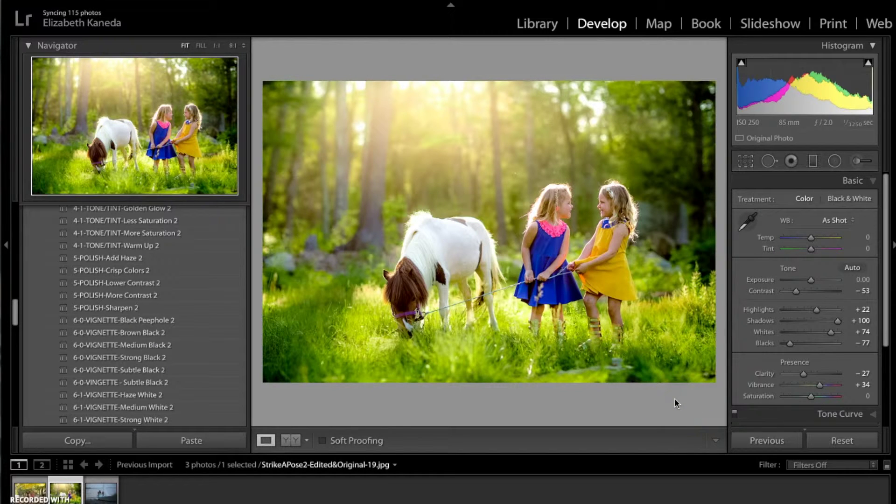
key("backslash")
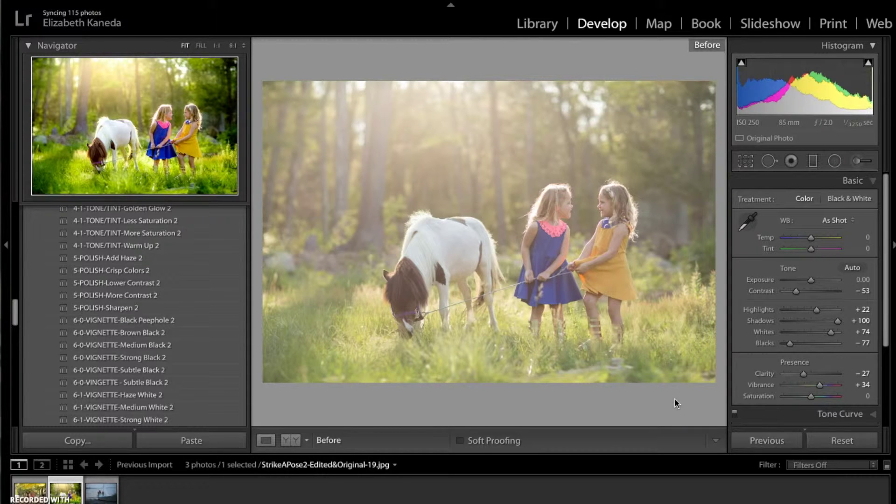
key("backslash")
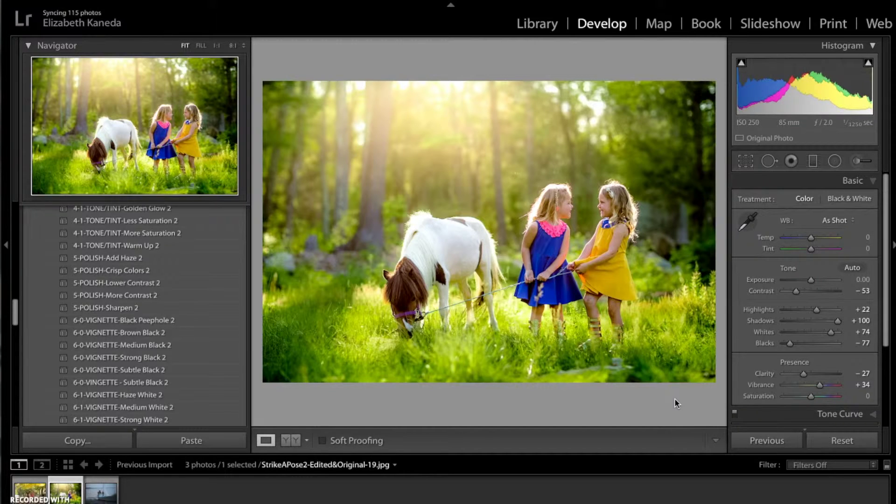
Step: Switch to the boat photo E86A4224-Edit-2.tif and apply the 0-ALLINONE - Good Old Days 2 preset
key("Right")
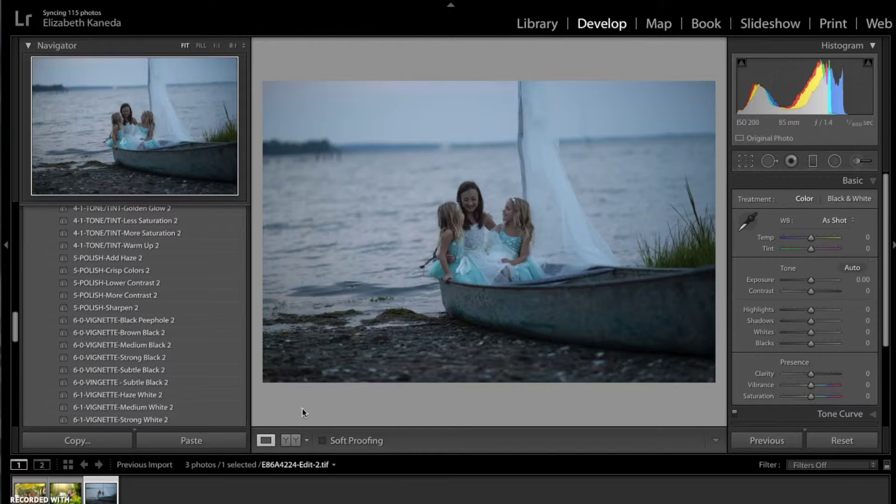
scroll(160, 281, "up", 10)
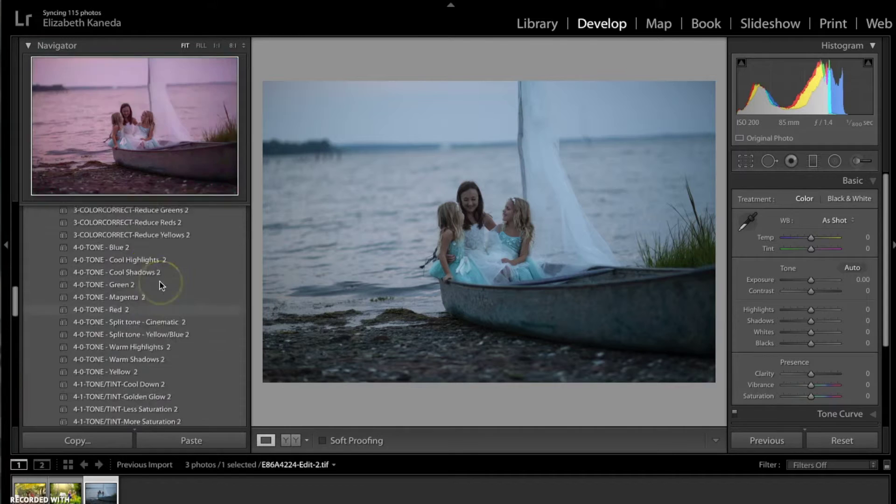
scroll(159, 282, "up", 10)
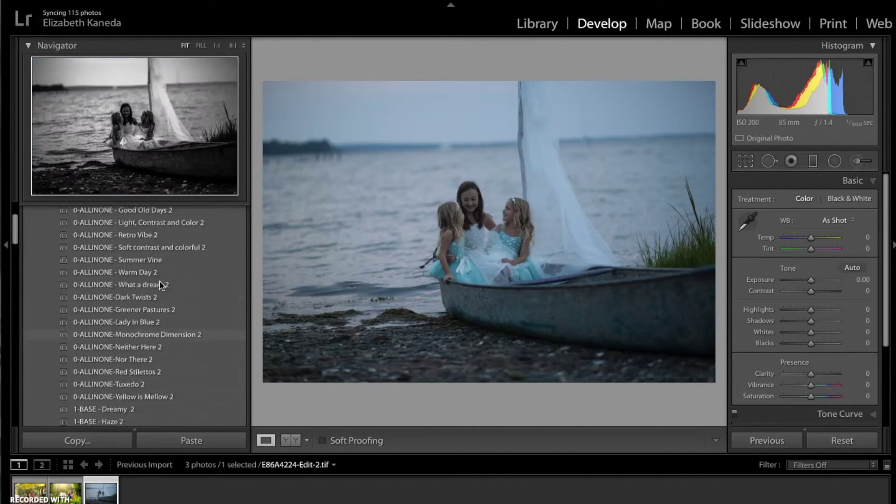
scroll(160, 282, "up", 1)
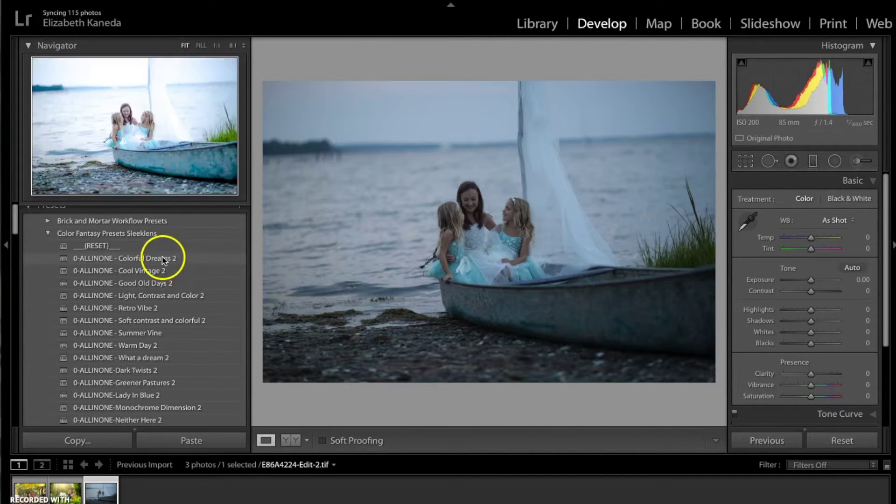
scroll(174, 274, "down", 1)
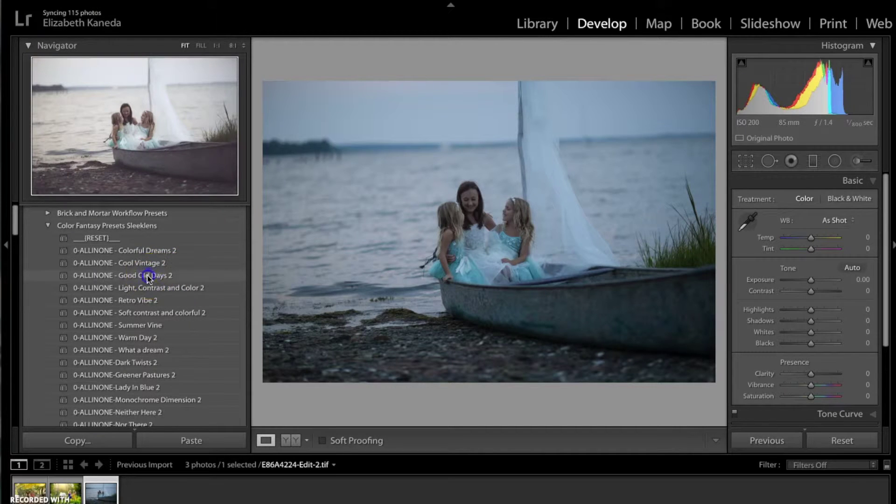
left_click(148, 277)
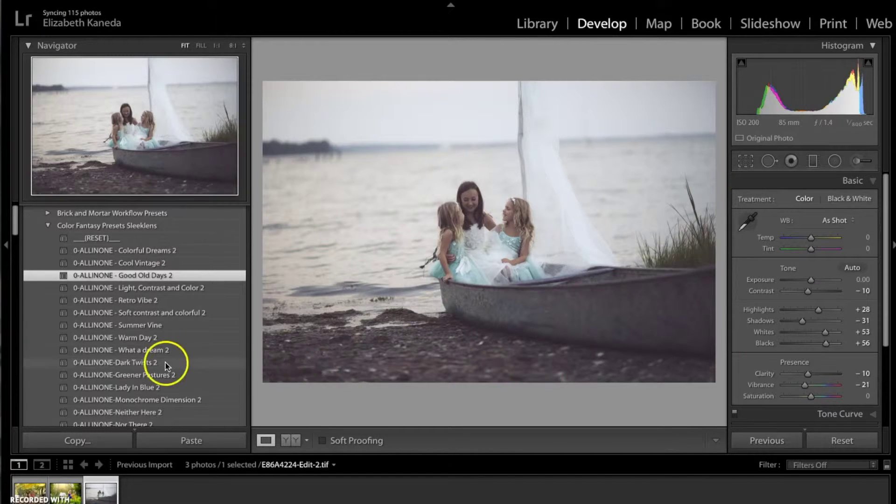
Step: Set the boat photo's Exposure to +0.55 and Highlights to +6, and compare the edit with the original
scroll(167, 367, "down", 2)
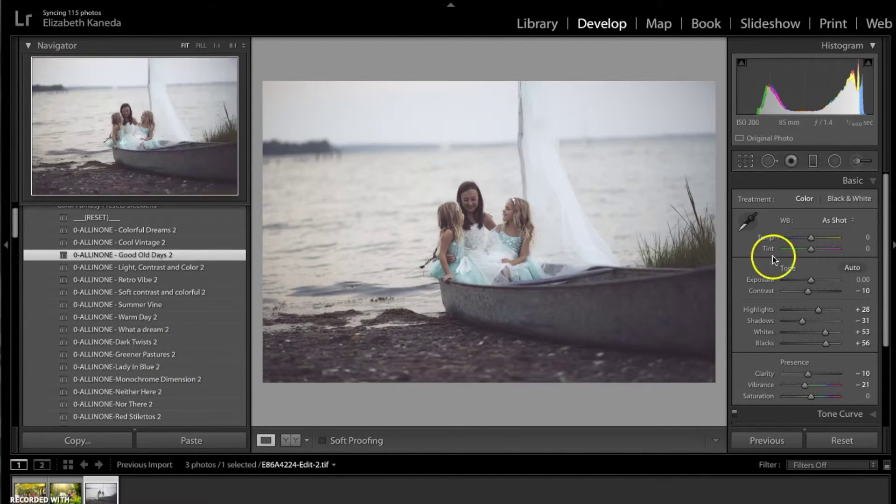
left_click_drag(811, 280, 812, 313)
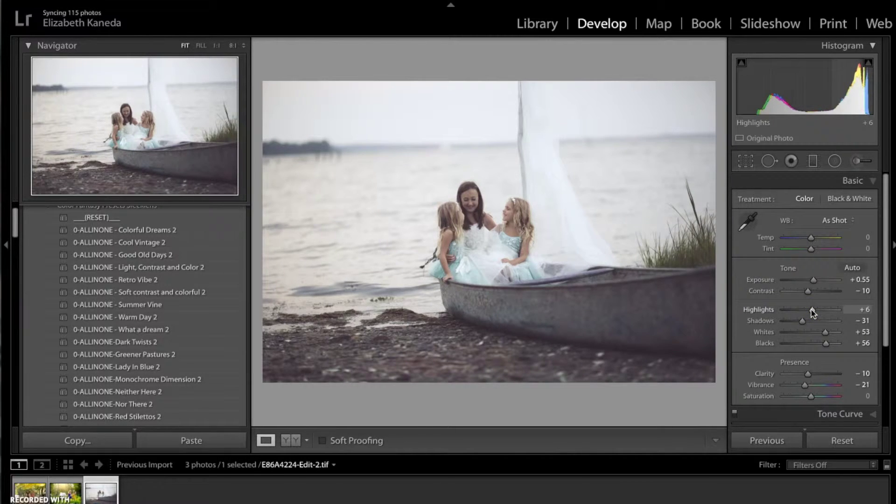
scroll(130, 355, "down", 3)
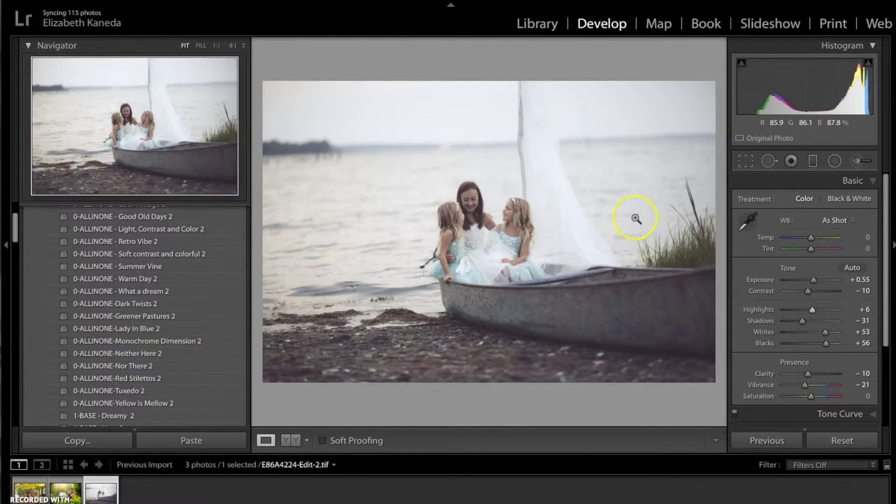
key("backslash")
key("backslash")
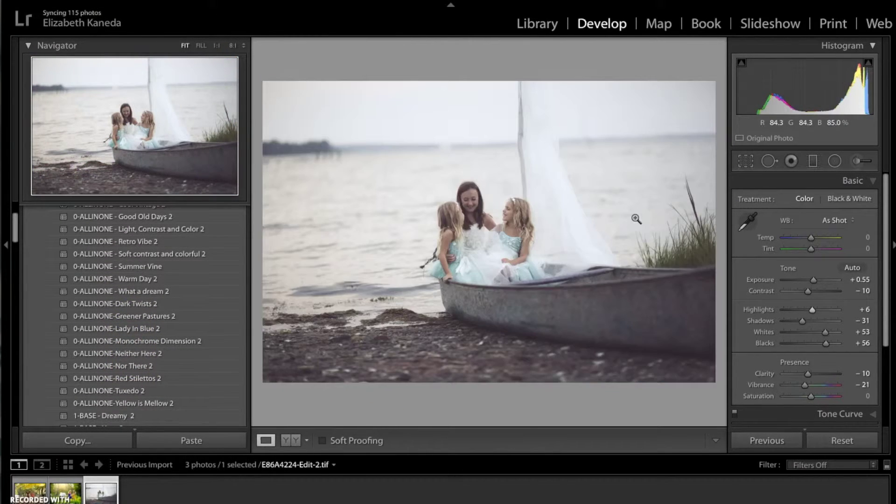
Step: Stack the 3-COLOR-Blue Burst 2 preset on the boat photo to strengthen its blues
scroll(145, 306, "down", 5)
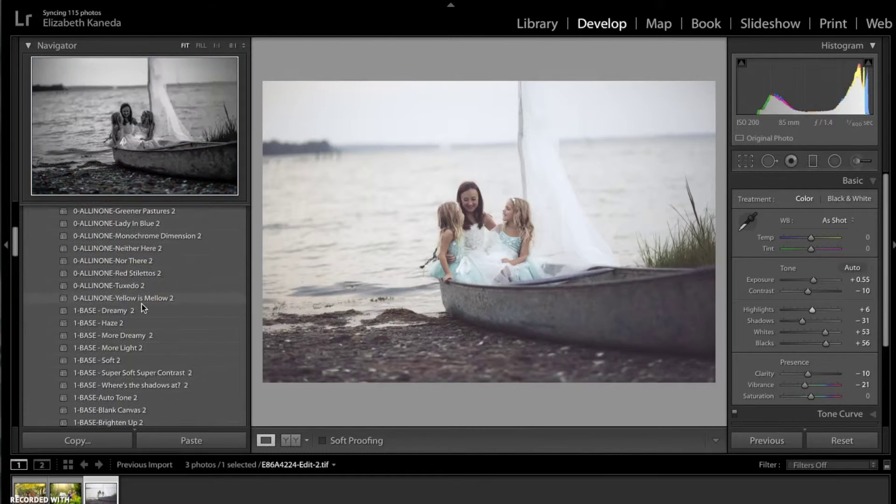
scroll(143, 308, "down", 8)
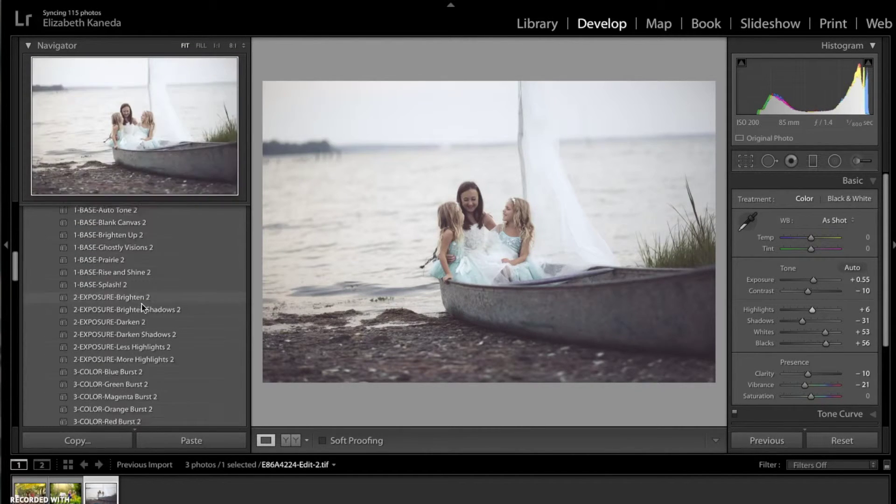
scroll(144, 308, "down", 2)
scroll(142, 308, "down", 1)
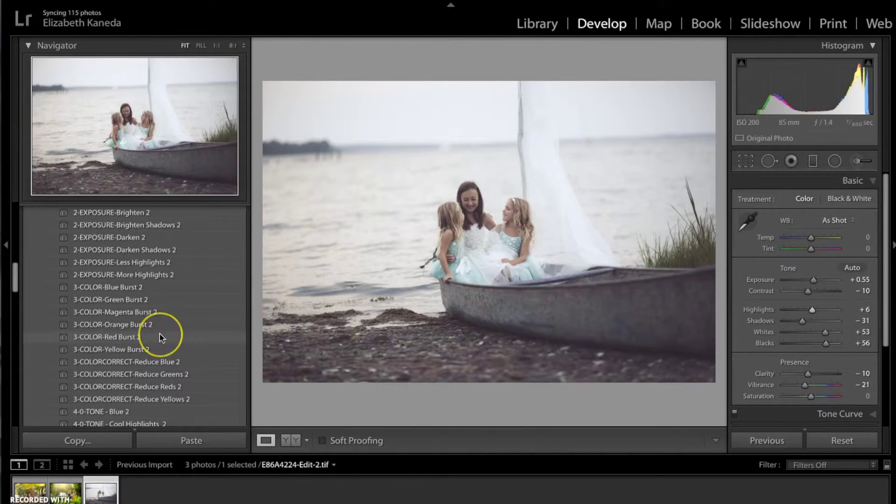
scroll(160, 335, "down", 1)
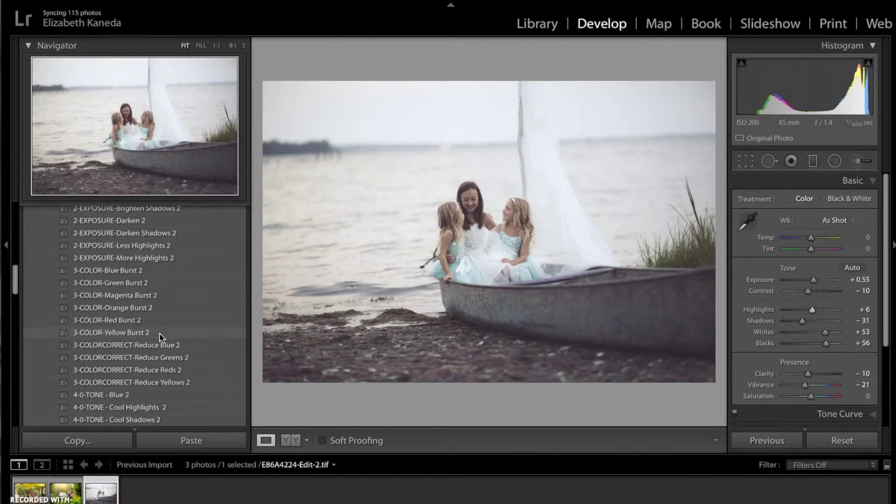
scroll(159, 334, "down", 1)
left_click(160, 331)
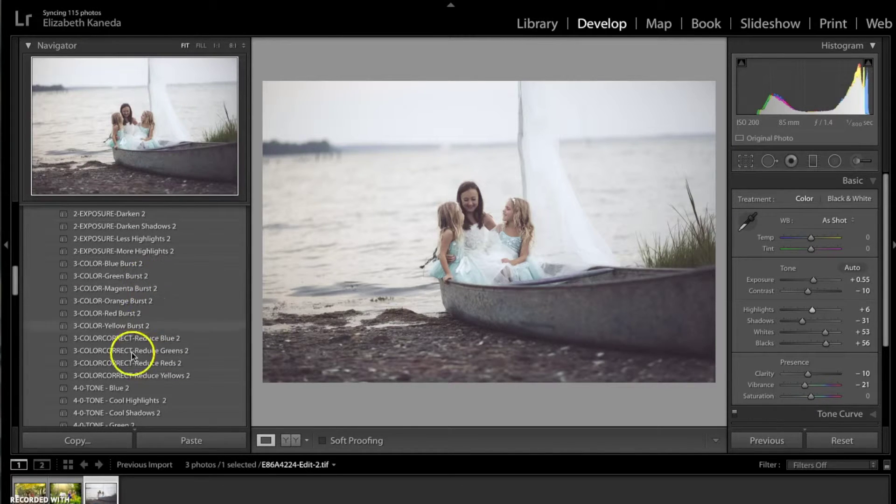
left_click(140, 265)
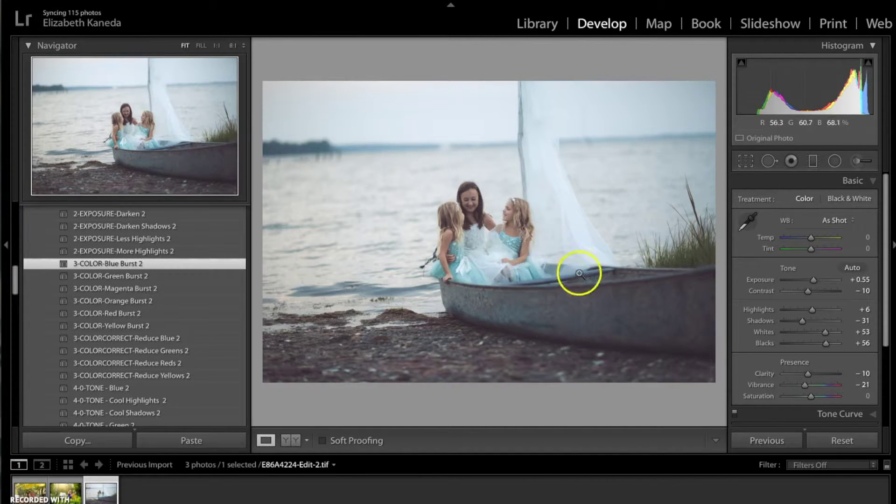
Step: Activate the Adjustment Brush and load the Color Fantasy | Haze - Cyan effect
left_click(857, 163)
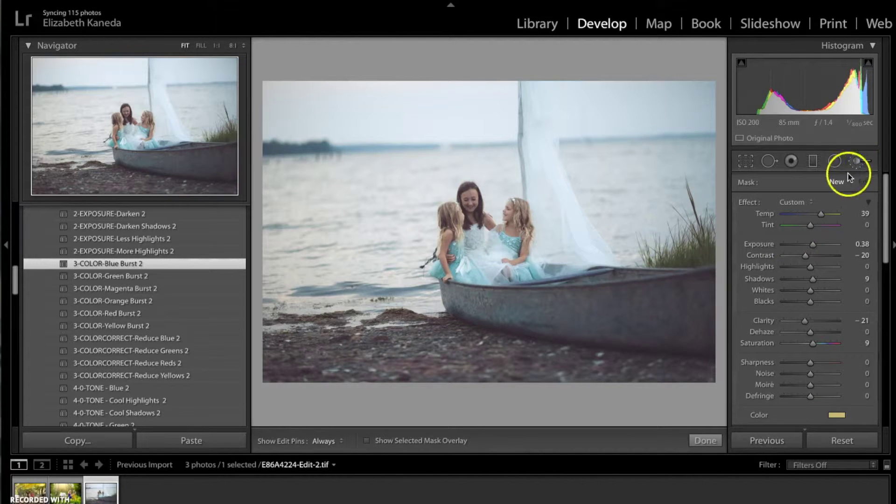
left_click(802, 199)
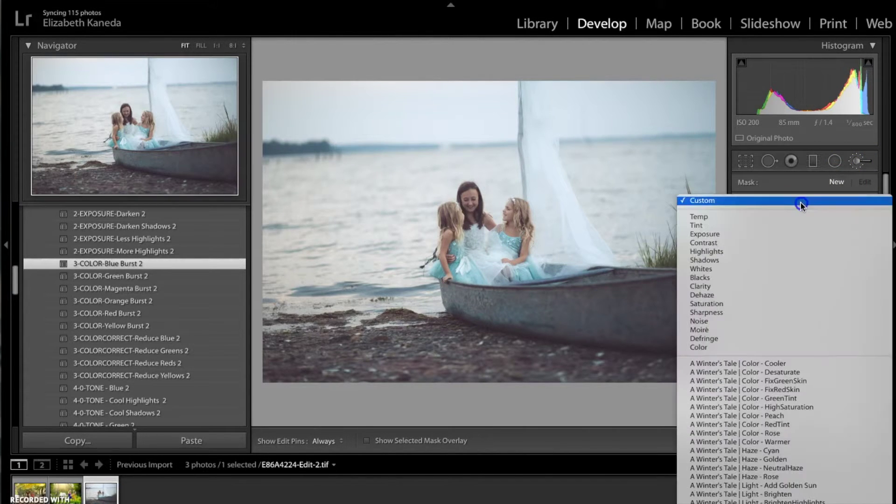
scroll(800, 201, "down", 15)
scroll(802, 208, "down", 13)
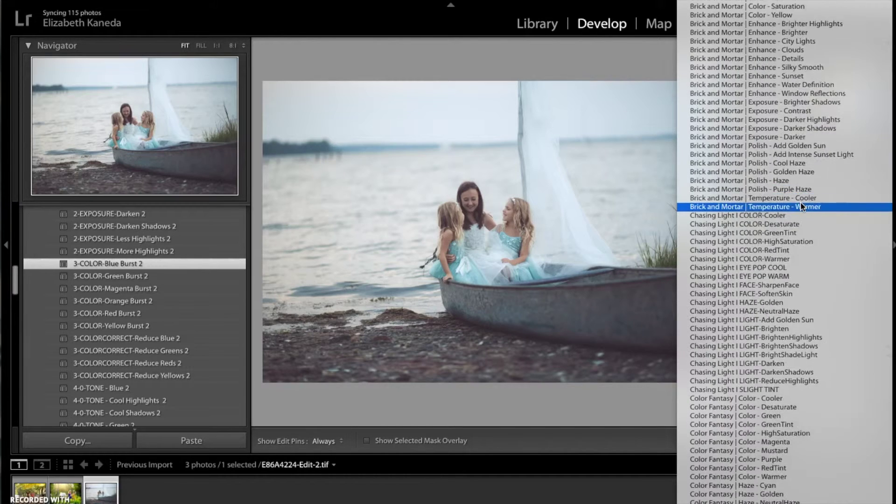
left_click(802, 244)
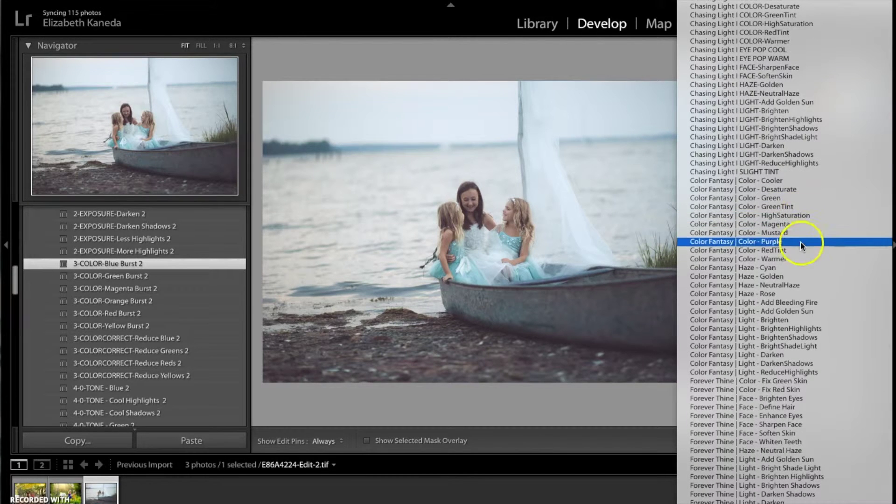
left_click(764, 270)
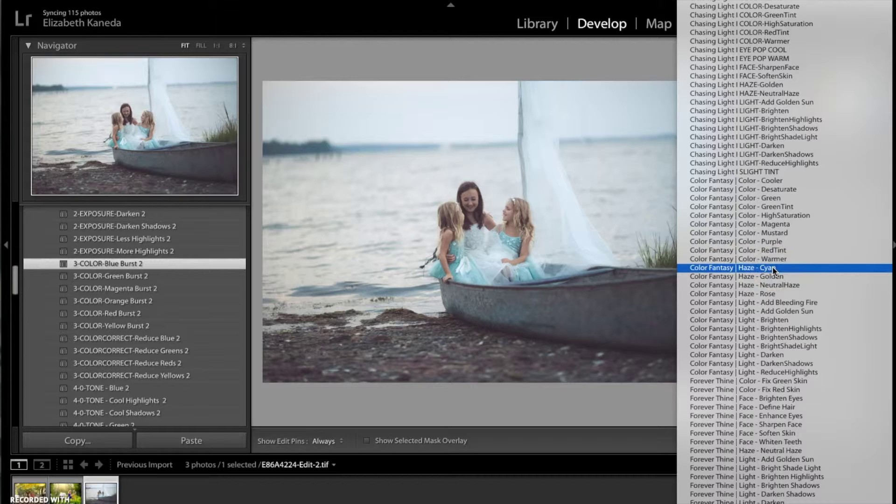
left_click(773, 270)
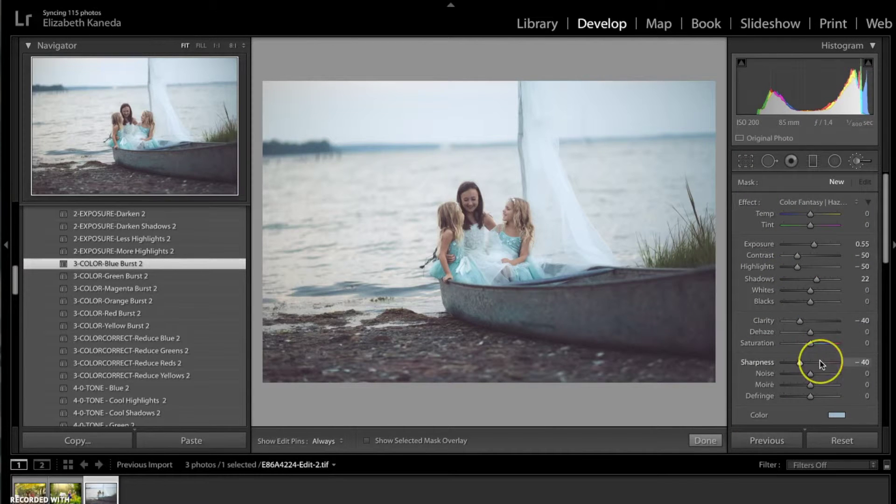
Step: Set the haze brush's Clarity to -7
scroll(820, 364, "down", 2)
scroll(820, 363, "up", 2)
left_click_drag(802, 324, 810, 322)
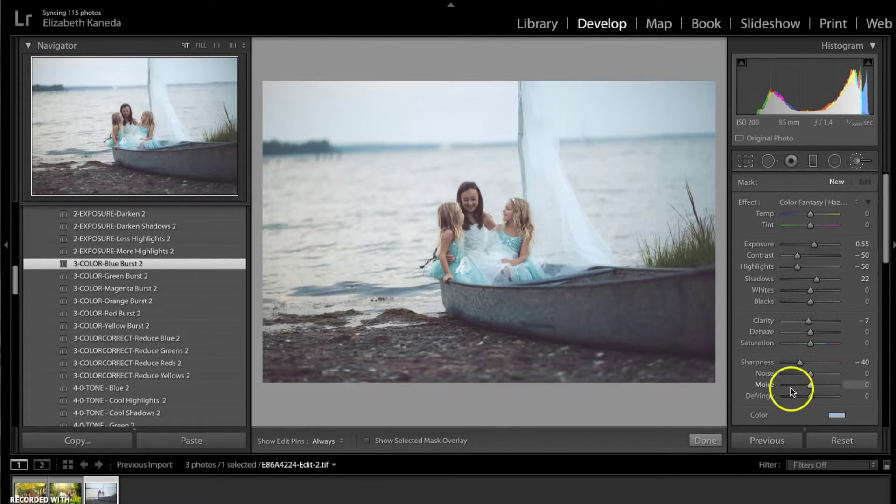
Step: Brush the cyan haze over the girls' dresses in the boat with a small brush
scroll(790, 388, "down", 1)
scroll(509, 268, "down", 4)
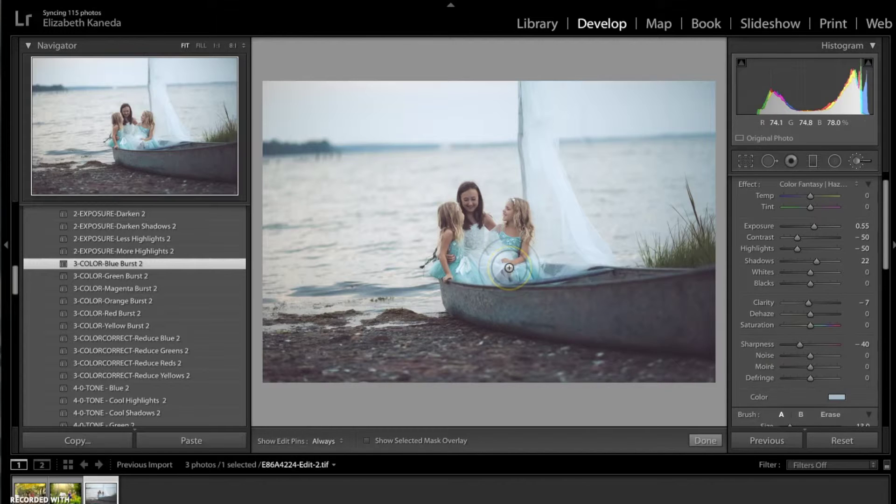
mouse_move(446, 263)
left_mouse_down()
mouse_move(458, 248)
mouse_move(473, 276)
mouse_move(435, 267)
left_mouse_up()
scroll(493, 271, "down", 2)
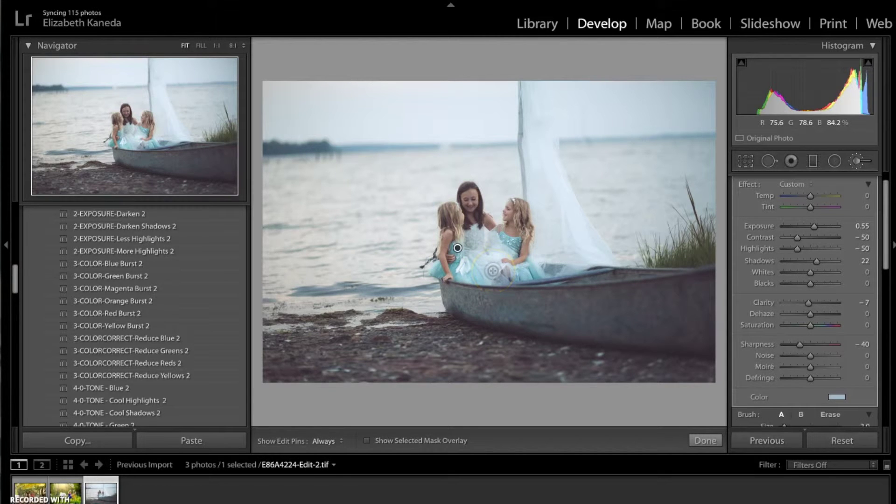
mouse_move(514, 244)
left_mouse_down()
mouse_move(503, 236)
mouse_move(511, 241)
left_mouse_up()
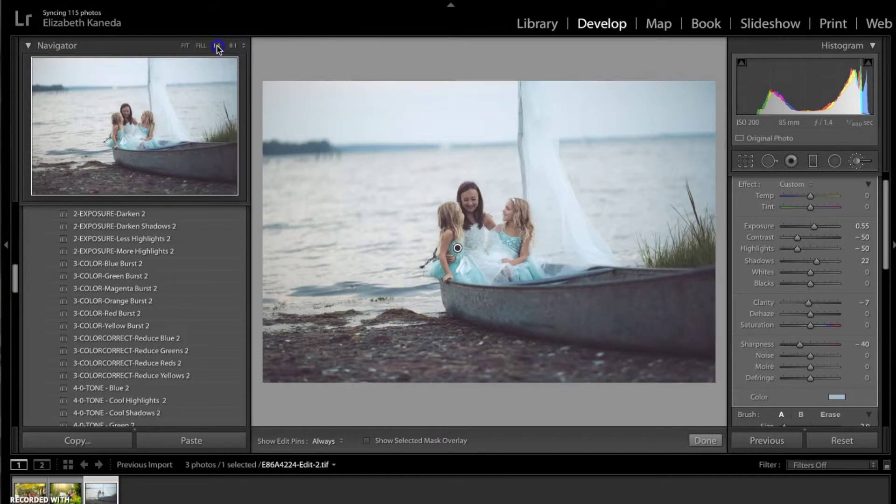
Step: Paint the cyan haze more precisely across the girls' bodices and tulle skirts at 1:1 zoom
left_click(217, 46)
key("h")
mouse_move(542, 289)
left_mouse_down()
mouse_move(499, 266)
mouse_move(528, 296)
left_mouse_up()
key("h")
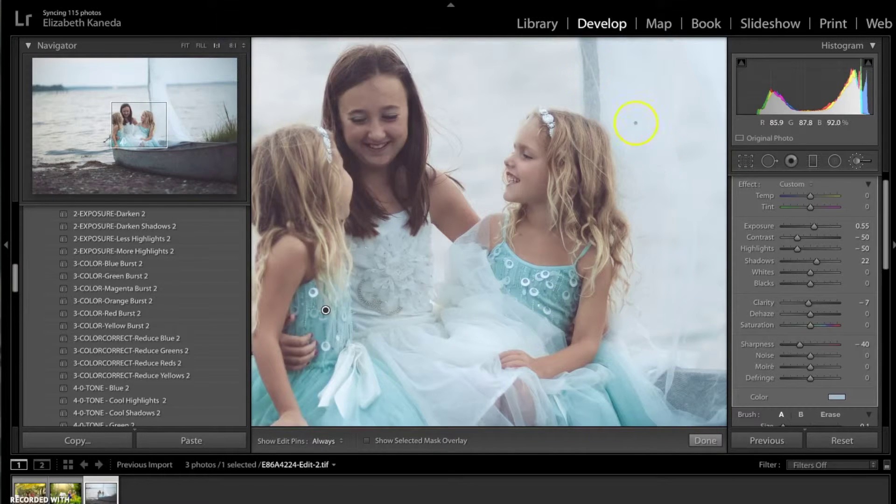
left_click(125, 139)
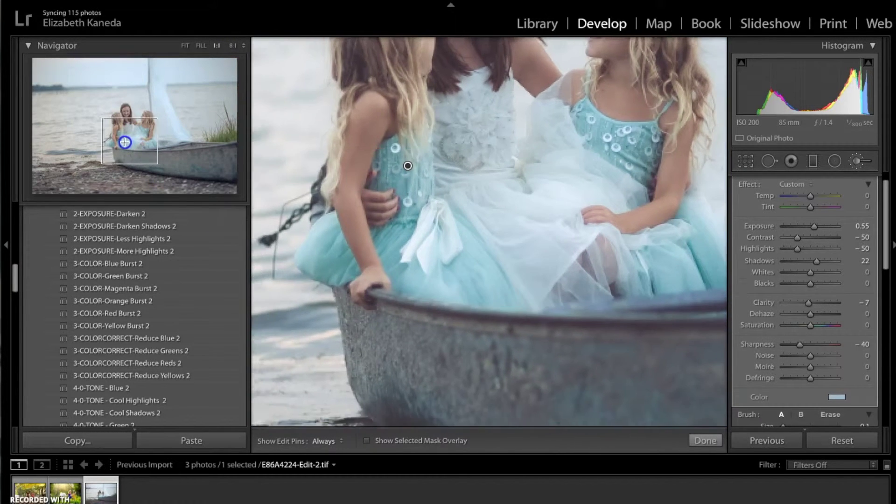
left_click_drag(128, 139, 128, 138)
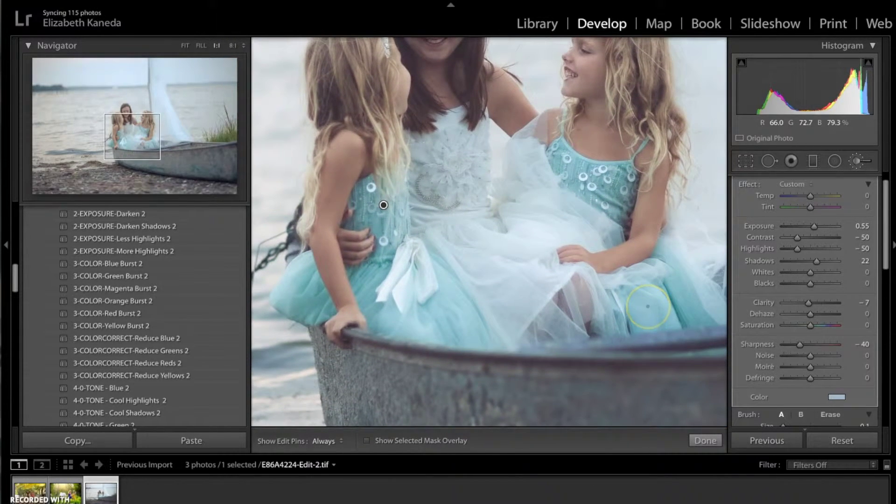
key("h")
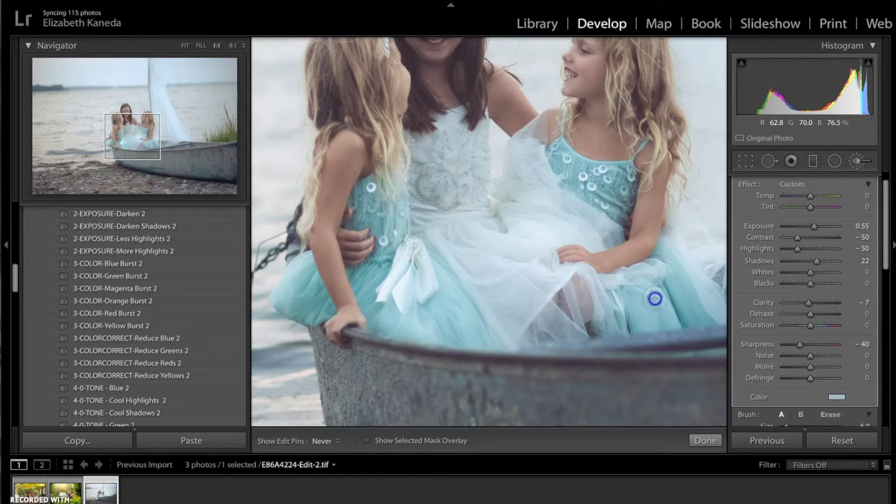
key("h")
Step: Set the dress haze mask's Saturation to 81 and Exposure to 1.55
left_click(816, 376)
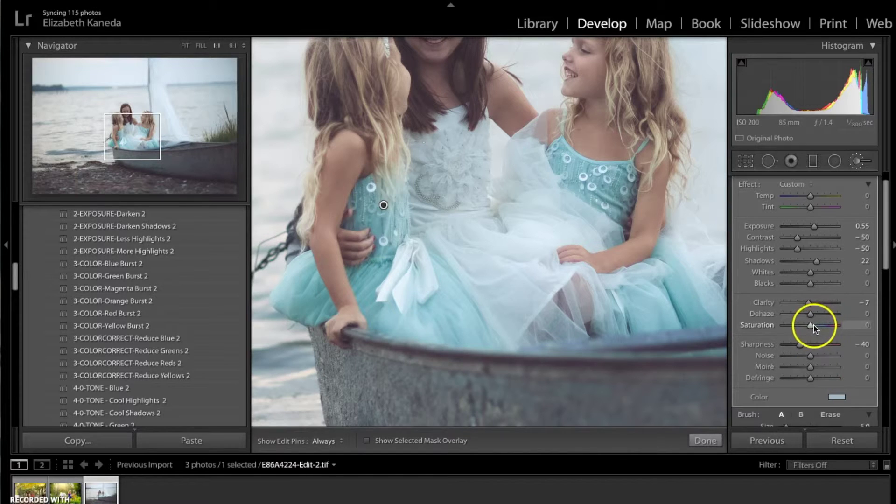
left_click_drag(810, 325, 835, 329)
left_click_drag(815, 226, 820, 226)
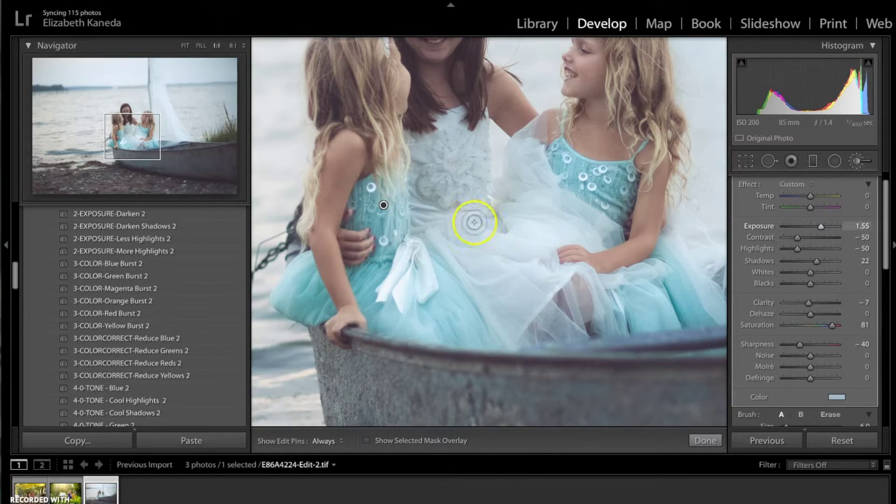
Step: Brush more haze onto the left girl's aqua skirt and set the mask's Contrast to -8
mouse_move(374, 279)
left_mouse_down()
mouse_move(358, 274)
mouse_move(374, 284)
left_mouse_up()
left_click_drag(306, 304, 309, 316)
key("h")
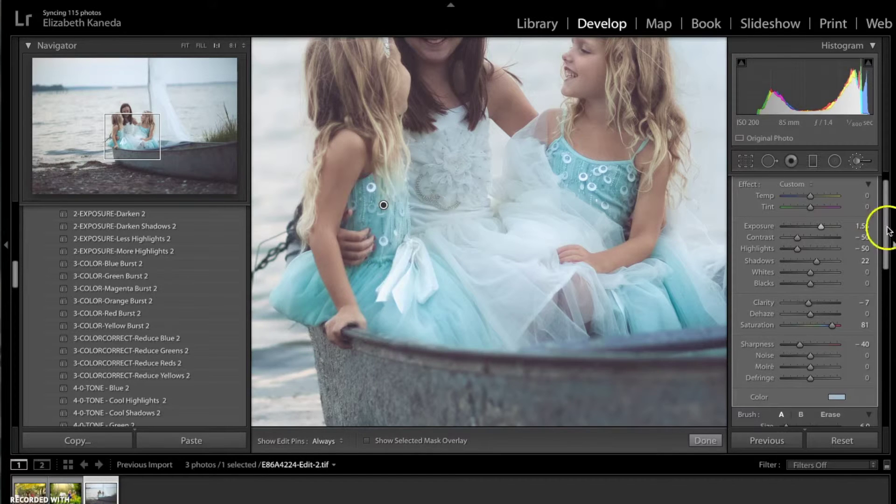
left_click_drag(798, 240, 809, 239)
key("h")
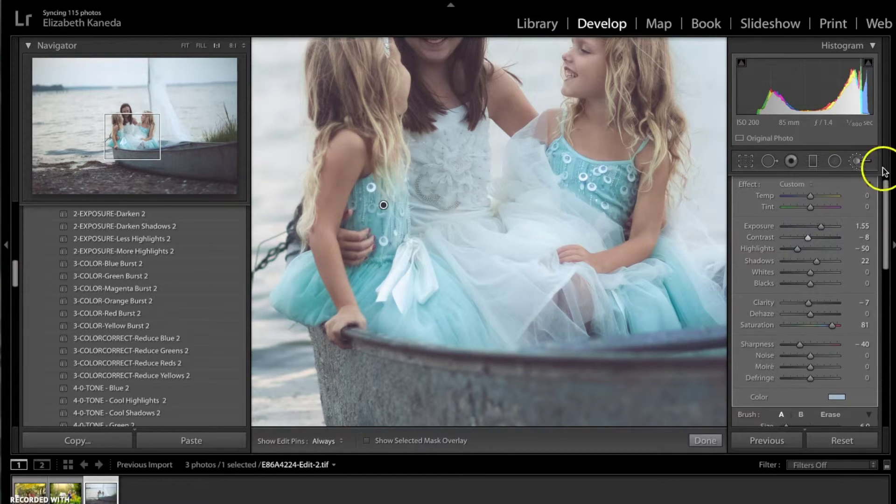
key("h")
Step: Start a new brush mask with the Color Fantasy | Haze - Cyan effect for the dresses
left_click(837, 187)
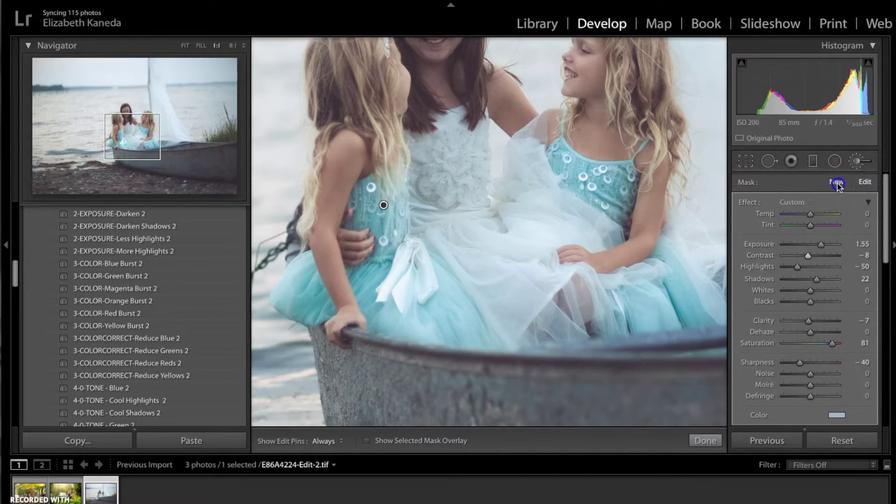
left_click(806, 201)
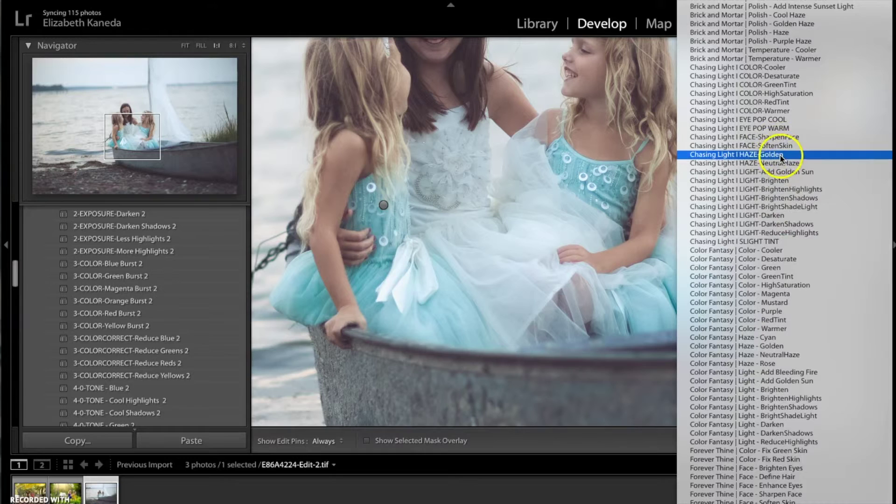
left_click_drag(781, 158, 780, 139)
scroll(782, 150, "up", 2)
scroll(781, 150, "down", 2)
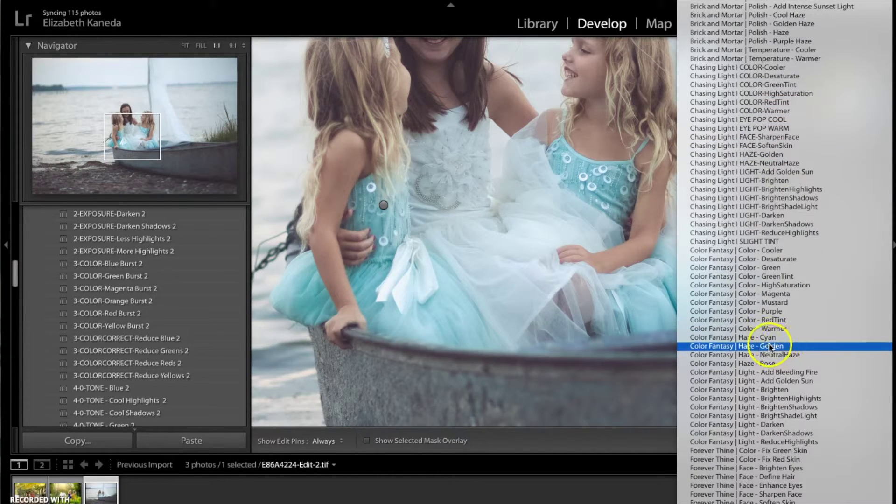
left_click_drag(770, 346, 770, 344)
Step: Paint a second layer of cyan haze over the right girl's bodice and skirt and the left girl's dress
key("h")
mouse_move(677, 296)
left_mouse_down()
mouse_move(667, 261)
mouse_move(679, 284)
mouse_move(669, 259)
mouse_move(681, 280)
left_mouse_up()
left_click(645, 296)
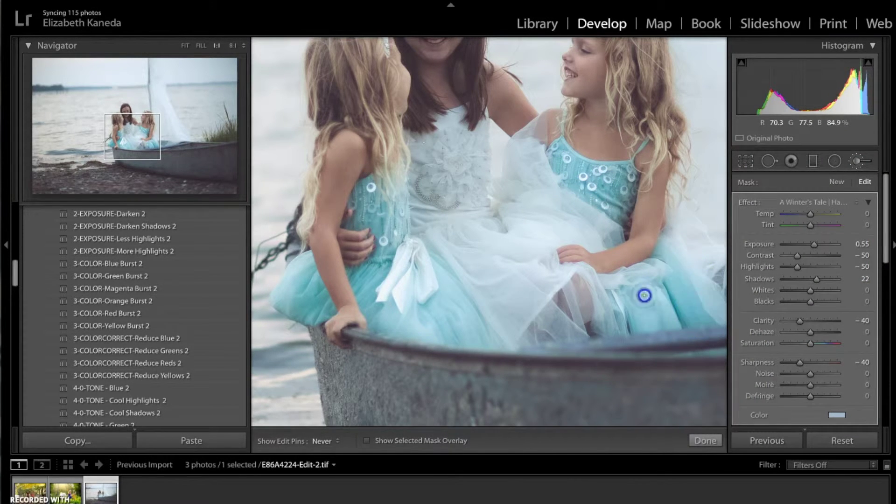
key("h")
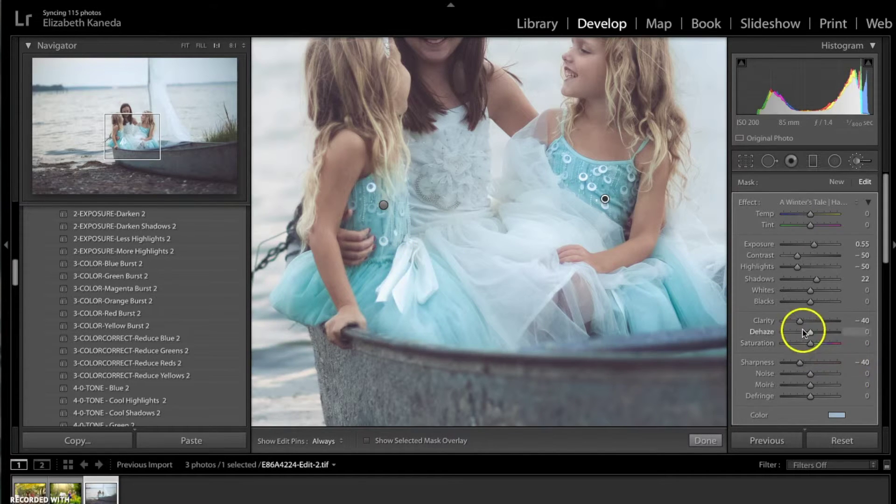
key("h")
mouse_move(454, 308)
left_mouse_down()
mouse_move(402, 310)
mouse_move(378, 286)
mouse_move(293, 301)
mouse_move(279, 293)
mouse_move(456, 316)
mouse_move(469, 341)
mouse_move(387, 283)
mouse_move(390, 233)
left_mouse_up()
key("h")
Step: Fit the whole boat photo in view and restart the Adjustment Brush with the Color Fantasy | Haze - Cyan effect
key("super+alt+minus")
key("super+alt+minus")
key("super+alt+minus")
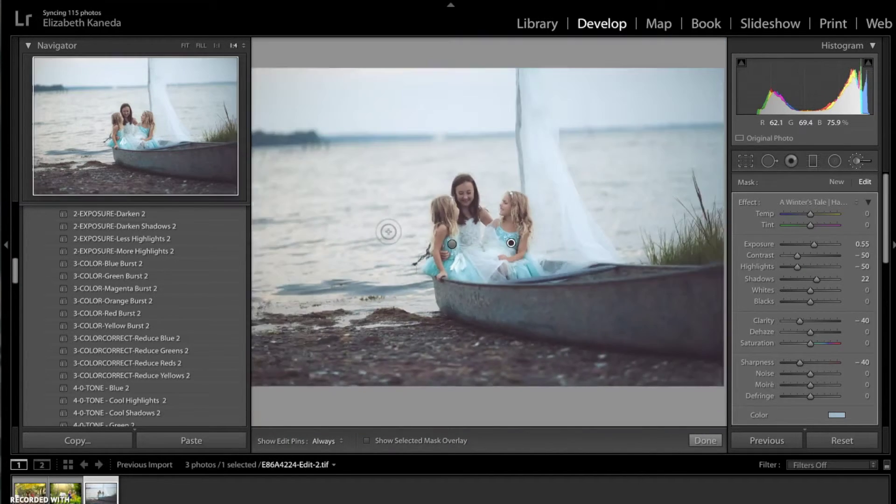
key("super+alt+minus")
key("super+alt+equal")
left_click(188, 47)
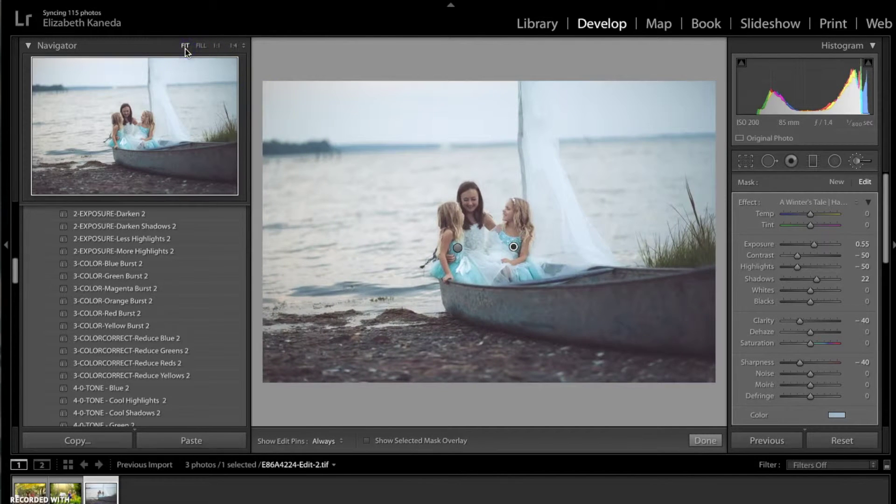
left_click(856, 163)
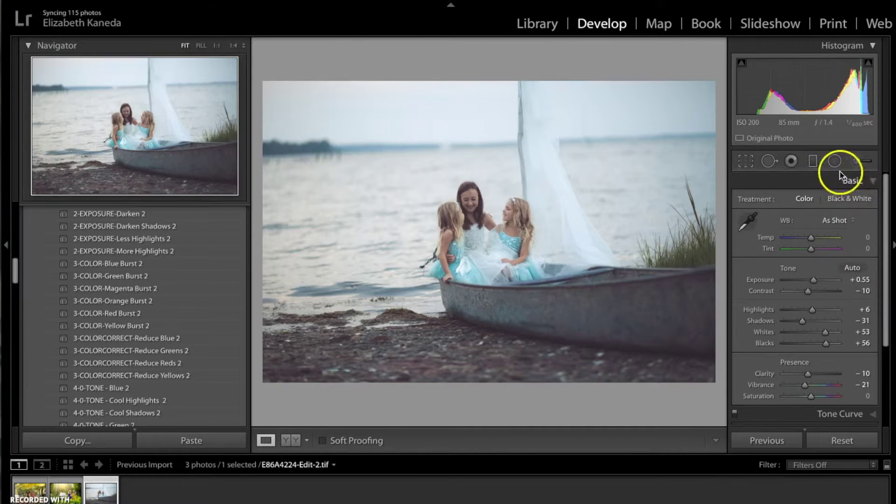
left_click(853, 166)
left_click(830, 202)
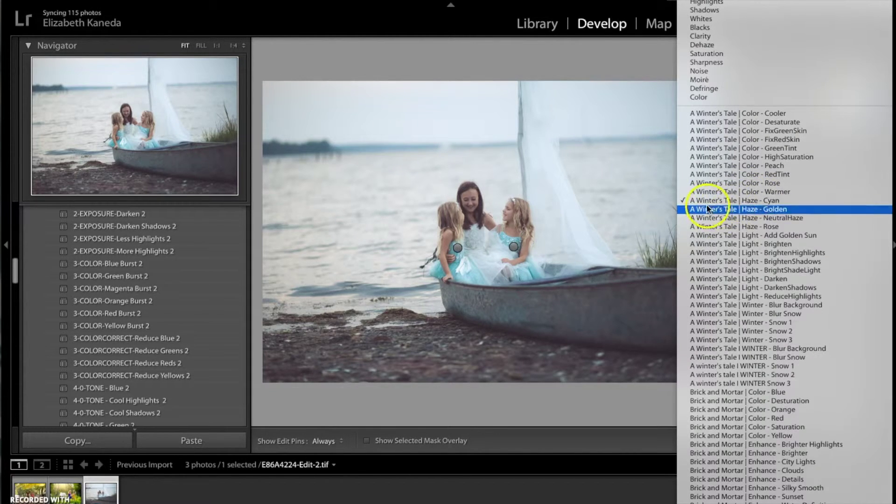
scroll(765, 310, "down", 10)
left_click(759, 201)
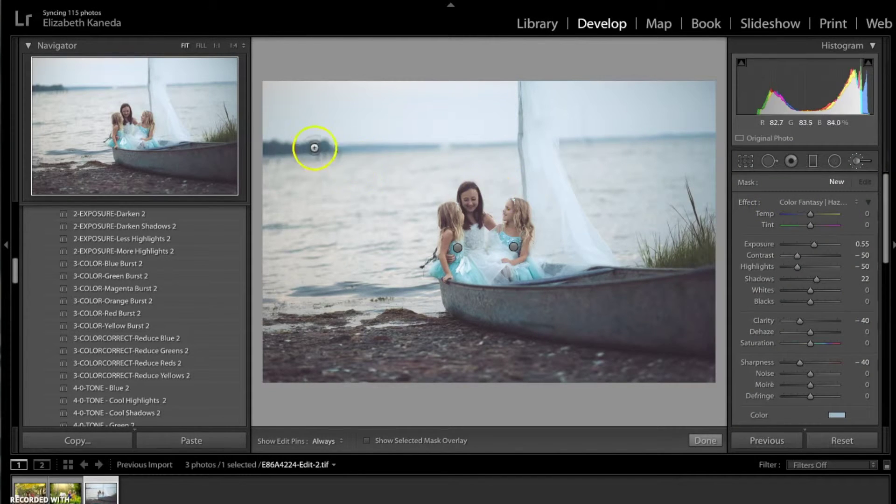
Step: Paint the cyan haze over the sky, the horizon and the lake water around the boat
scroll(321, 150, "up", 3)
mouse_move(331, 142)
left_mouse_down()
mouse_move(363, 112)
mouse_move(234, 112)
mouse_move(323, 101)
mouse_move(394, 112)
left_mouse_up()
mouse_move(565, 141)
left_mouse_down()
mouse_move(721, 138)
mouse_move(576, 104)
mouse_move(612, 159)
mouse_move(674, 163)
mouse_move(722, 184)
left_mouse_up()
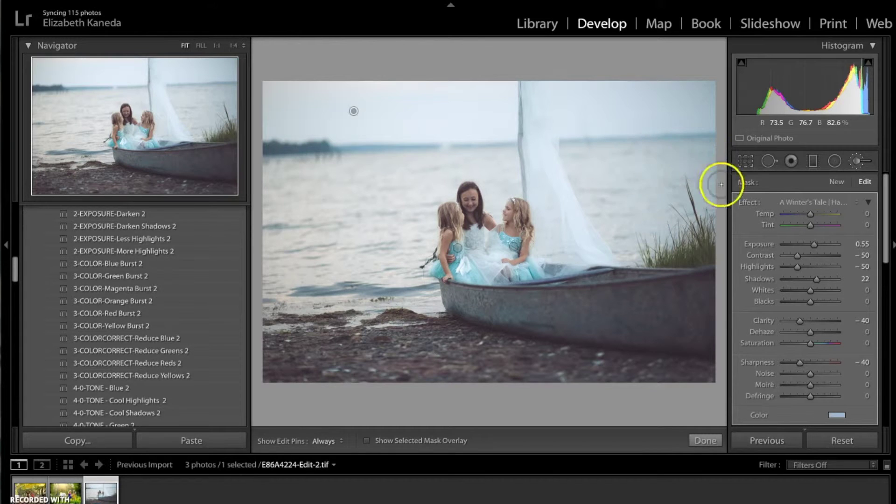
key("h")
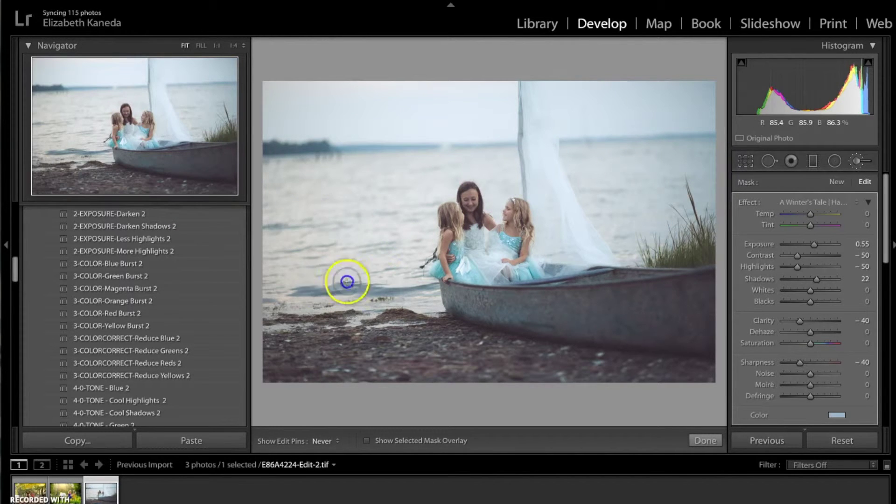
key("h")
Step: Set the sky and water mask's Exposure to -0.25 and Saturation to 37, and brush more of it over the water
left_click(815, 246)
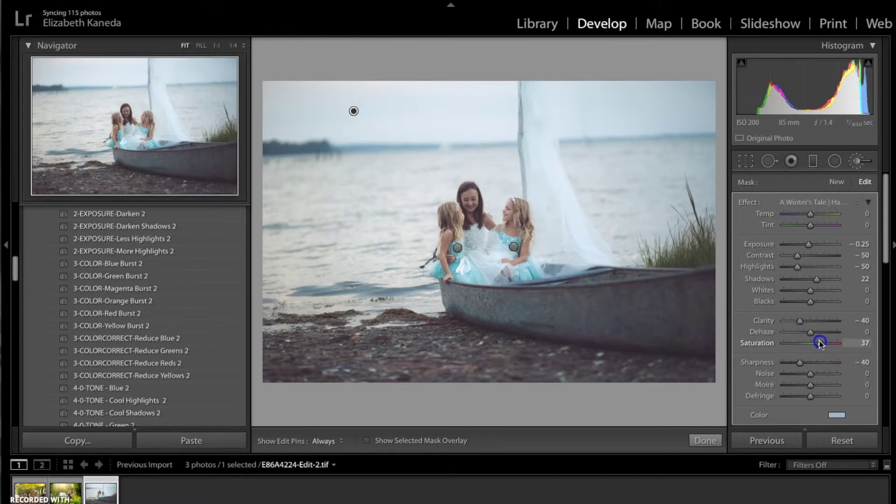
key("h")
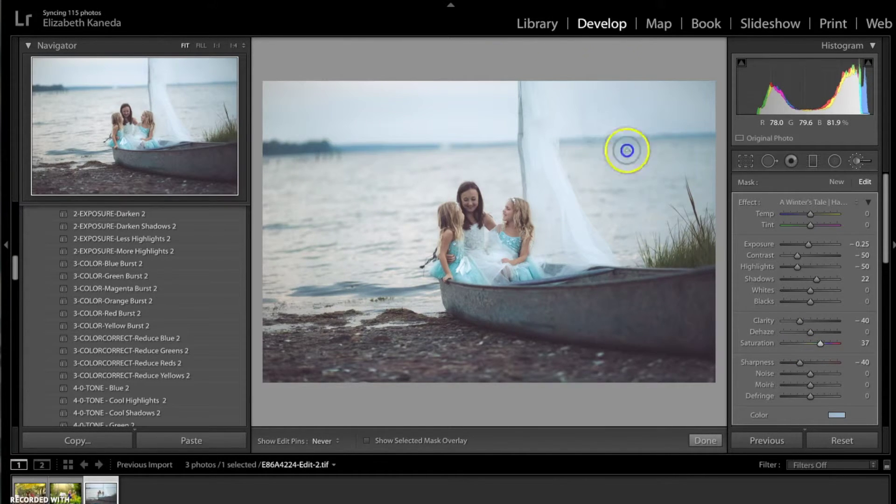
key("h")
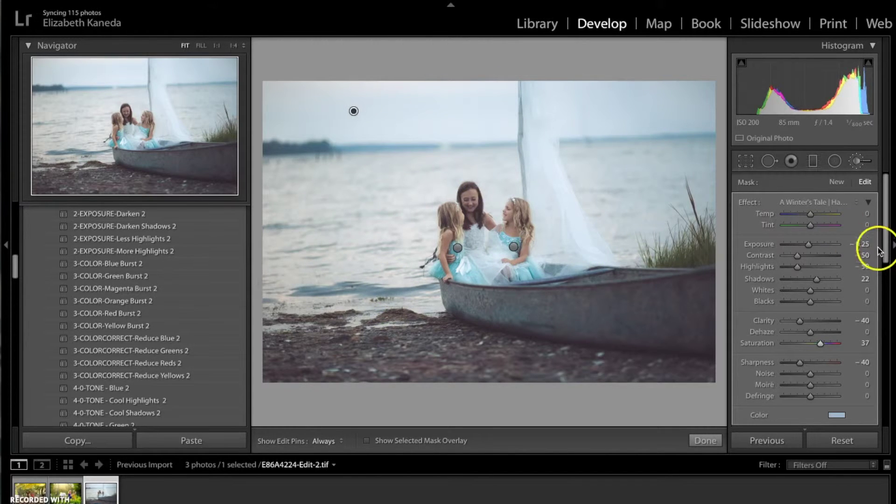
Step: Start a new brush mask with the Color Fantasy | Color - GreenTint effect
left_click(840, 182)
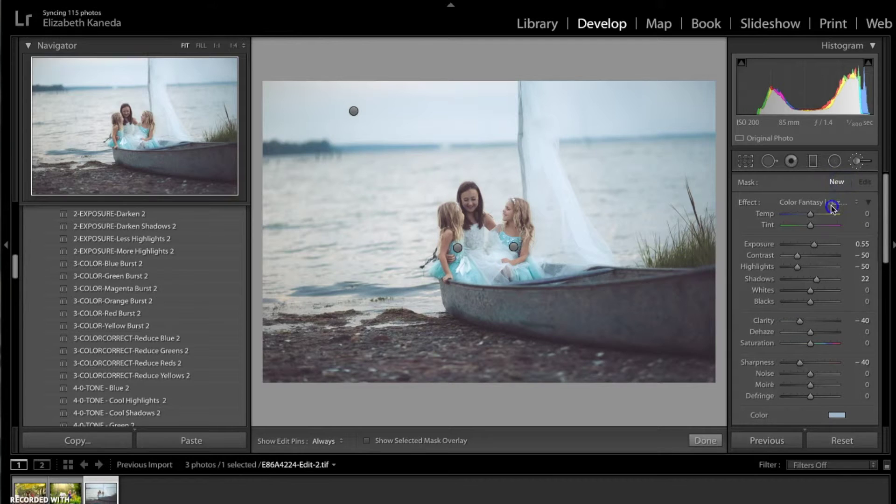
left_click(833, 205)
left_click(833, 192)
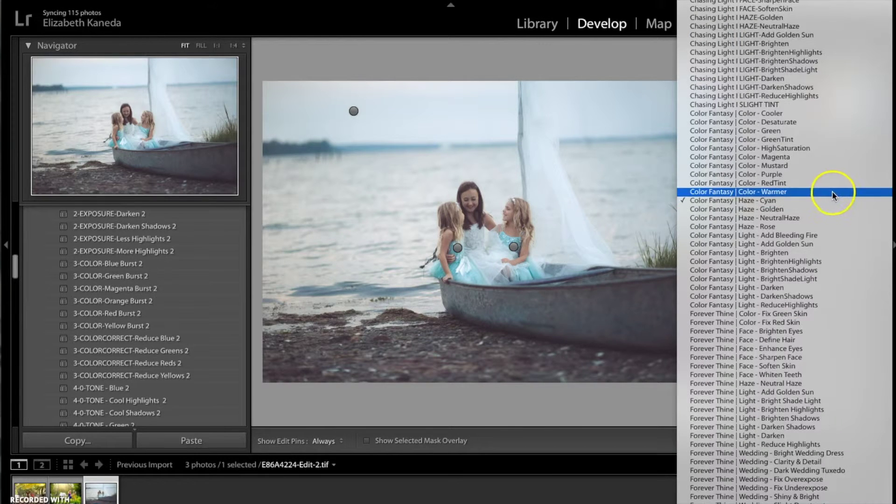
left_click(773, 140)
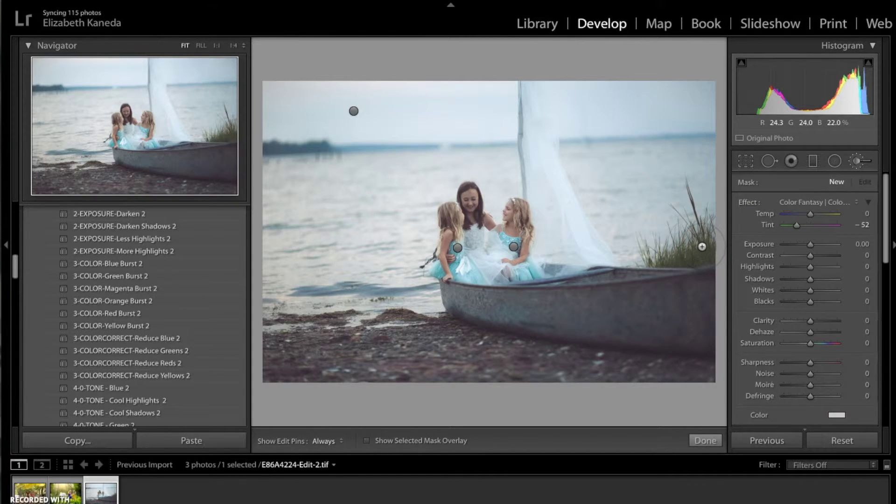
Step: Paint the green tint over the grass behind the boat and set its Exposure to 0.99 and Saturation to 39
key("h")
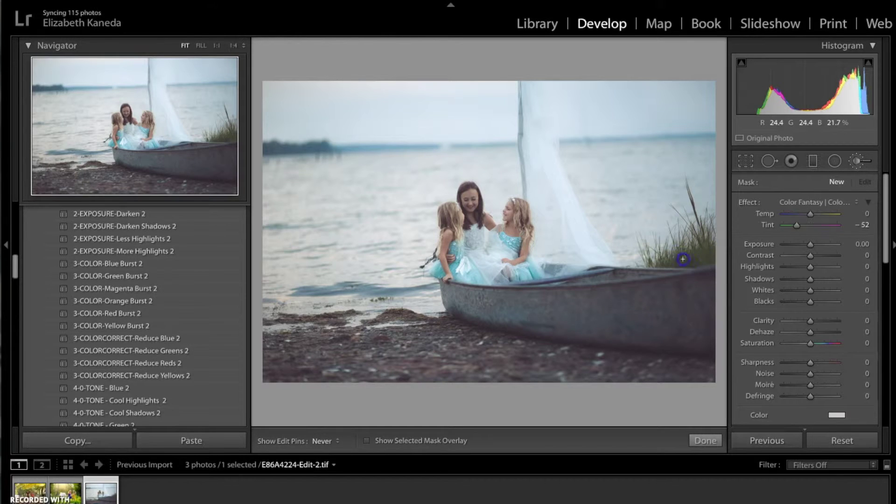
left_click(664, 257)
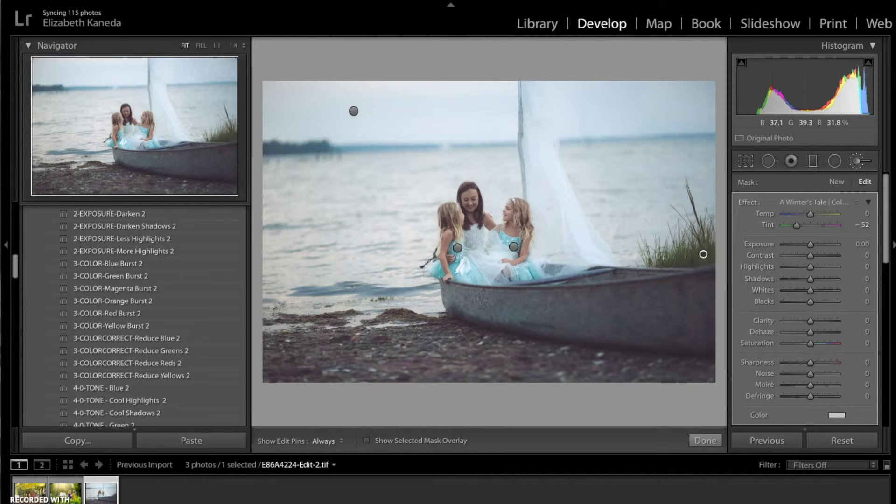
key("h")
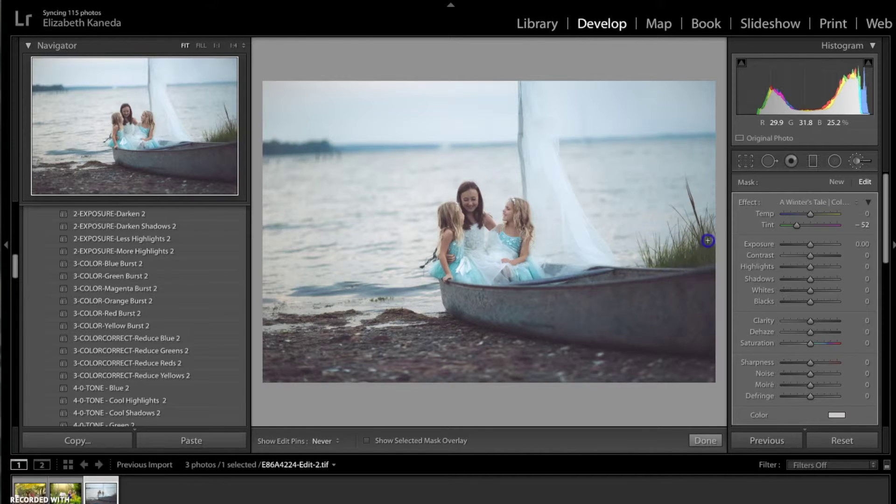
left_click(812, 243)
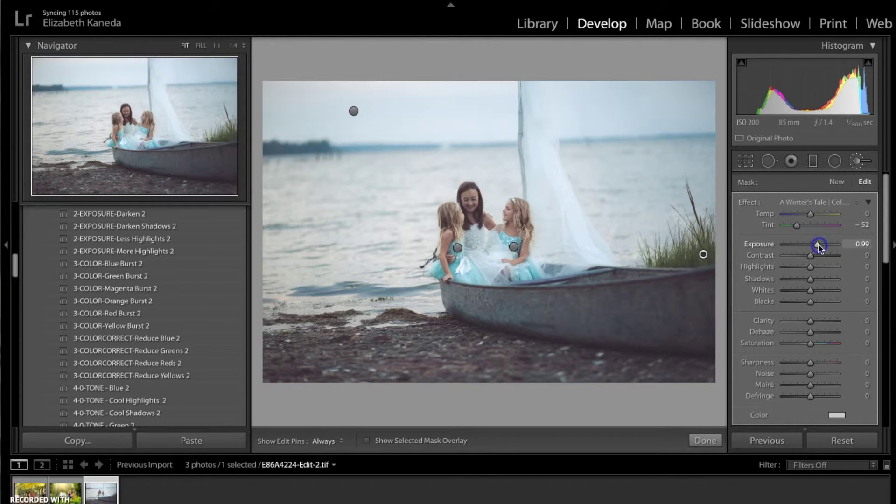
left_click_drag(809, 344, 824, 344)
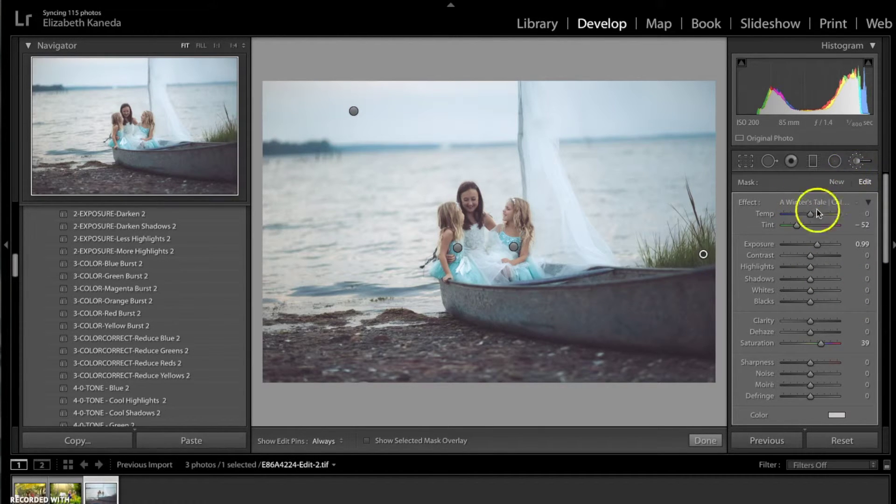
Step: Start a new brush mask with the Color Fantasy | Light - BrightenShadows effect
left_click(836, 203)
scroll(835, 215, "down", 5)
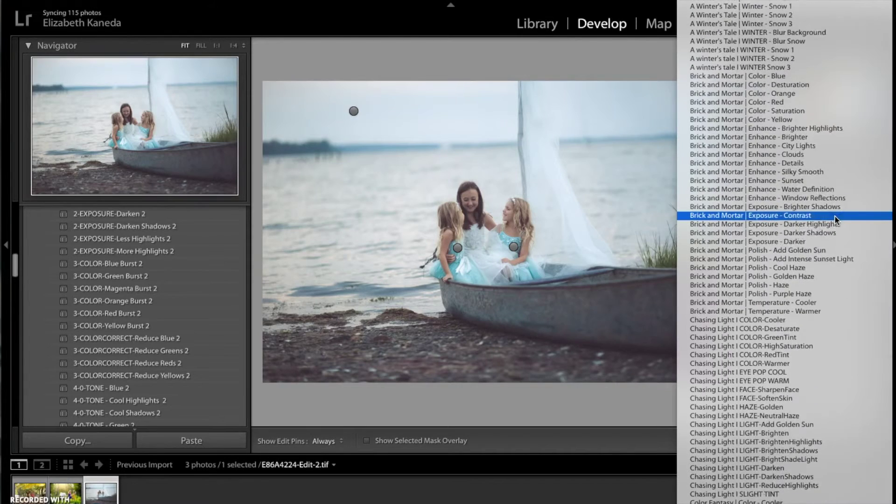
left_click(623, 58)
left_click(842, 181)
left_click(829, 204)
scroll(829, 203, "down", 5)
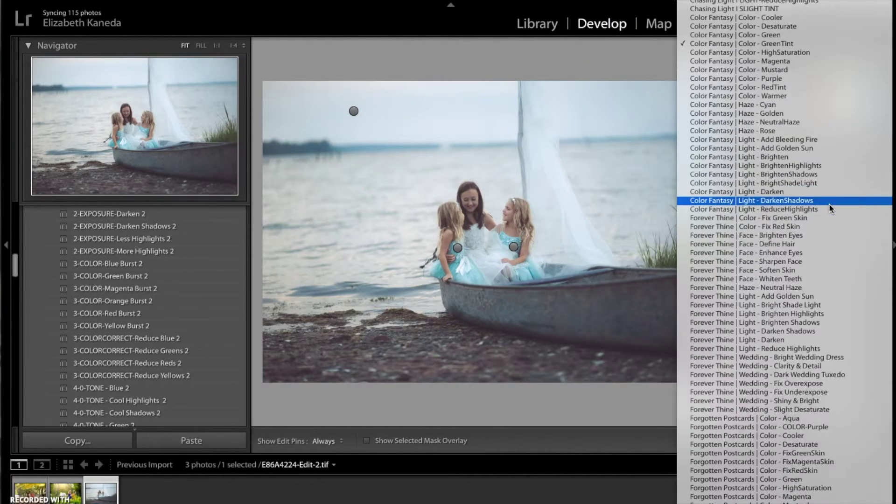
scroll(829, 204, "up", 2)
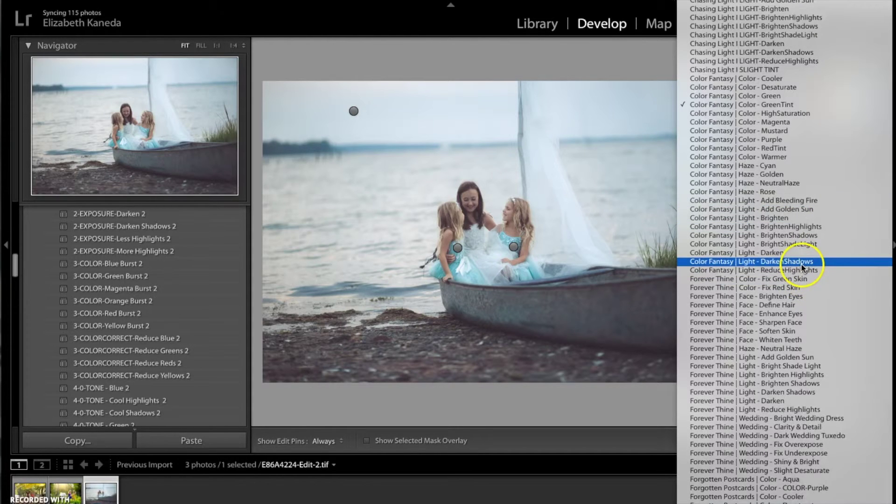
left_click_drag(803, 267, 808, 237)
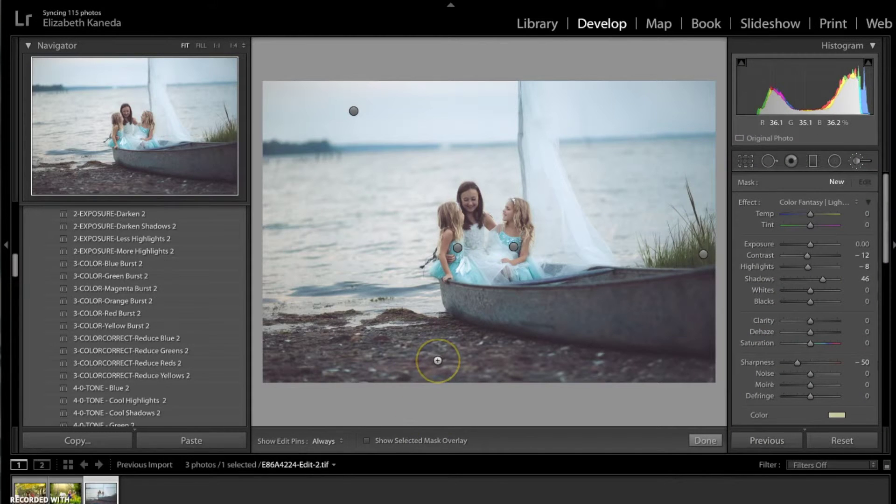
Step: Paint the brightened shadows over the side of the boat and the pebbly shore, and close the brush
key("h")
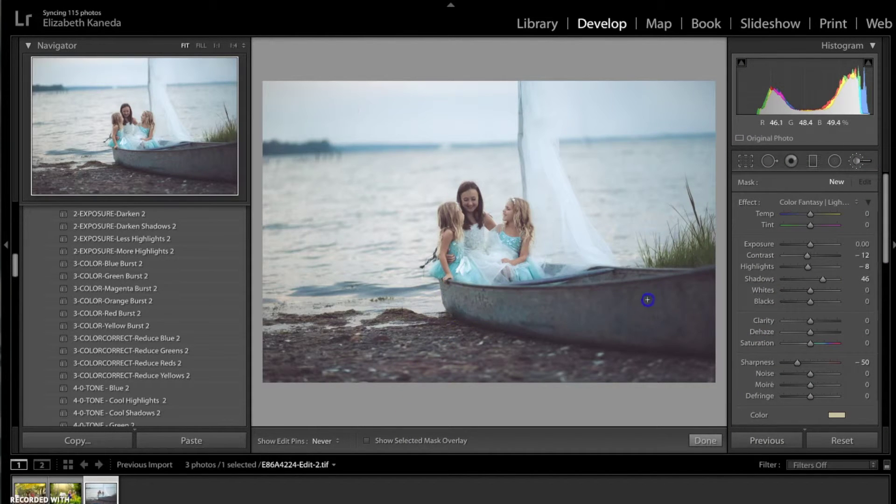
mouse_move(671, 322)
left_mouse_down()
mouse_move(616, 314)
mouse_move(630, 283)
mouse_move(529, 274)
left_mouse_up()
left_click_drag(410, 339, 364, 336)
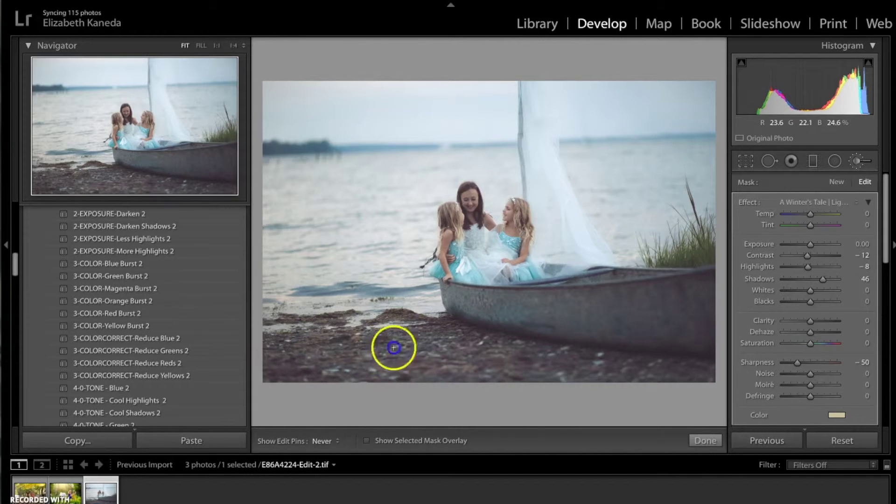
mouse_move(555, 367)
left_mouse_down()
mouse_move(525, 350)
mouse_move(470, 363)
mouse_move(489, 351)
mouse_move(316, 368)
mouse_move(630, 320)
mouse_move(677, 327)
mouse_move(754, 291)
mouse_move(636, 385)
left_mouse_up()
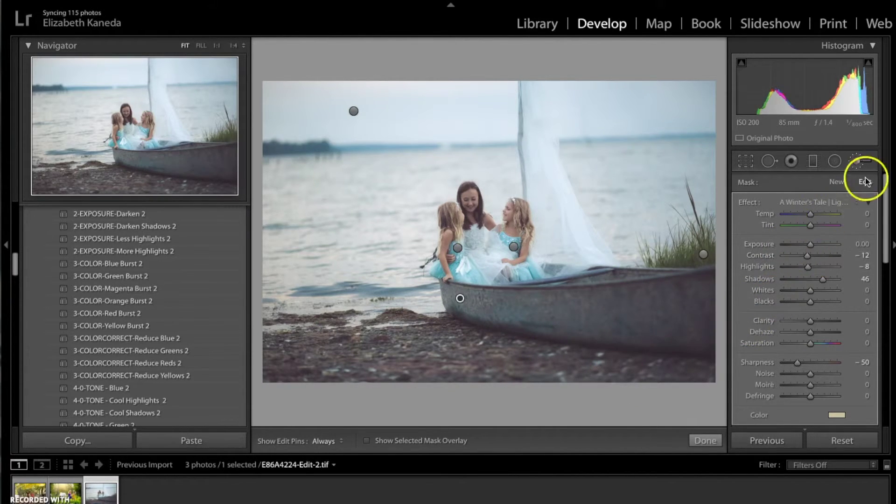
left_click(857, 162)
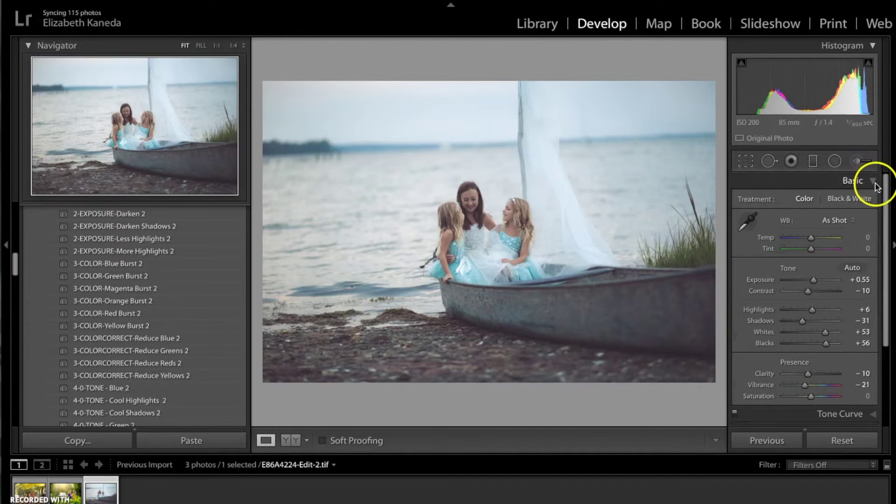
Step: Set the boat photo's sharpening Amount to 27
left_click(876, 186)
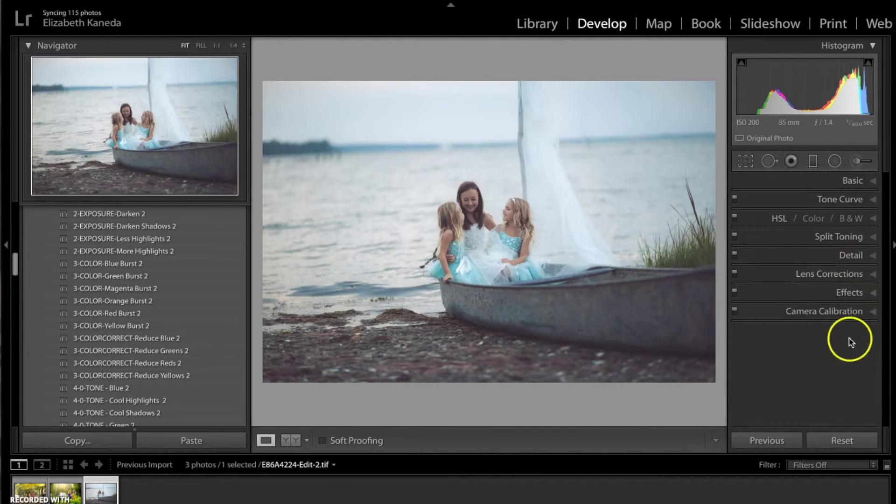
left_click(862, 257)
left_click_drag(791, 284, 794, 286)
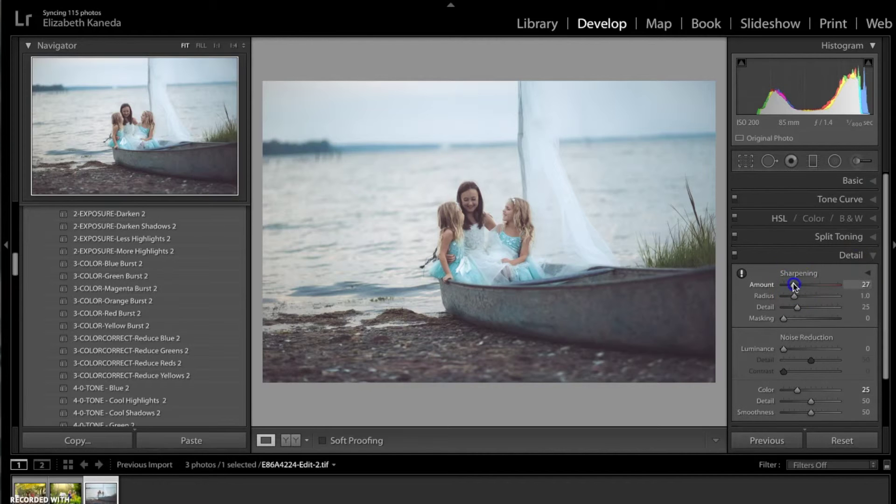
left_click(828, 258)
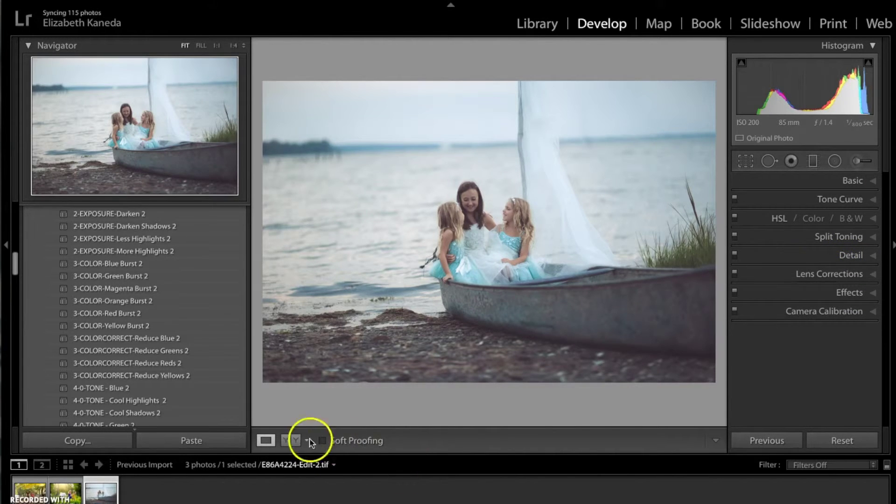
Step: Compare the boat photo before and after the edits, side by side and in the full single view
left_click(290, 441)
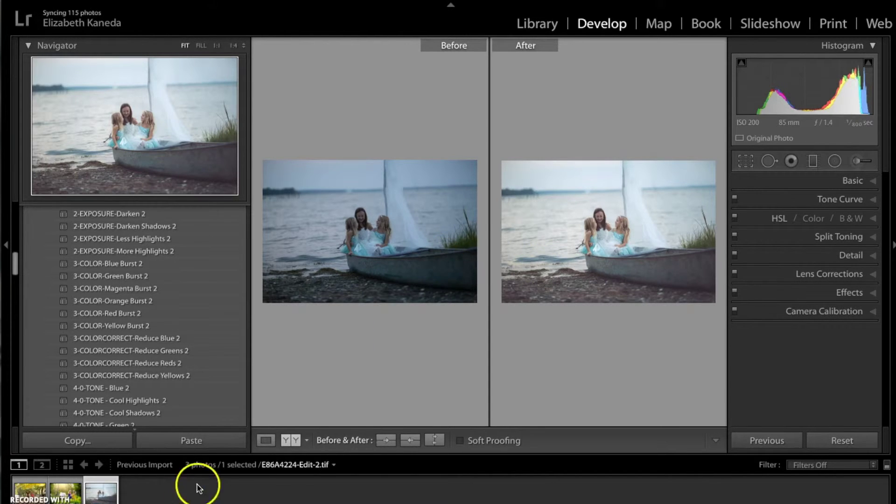
left_click(266, 440)
key("backslash")
key("backslash")
key("backslash")
key("backslash")
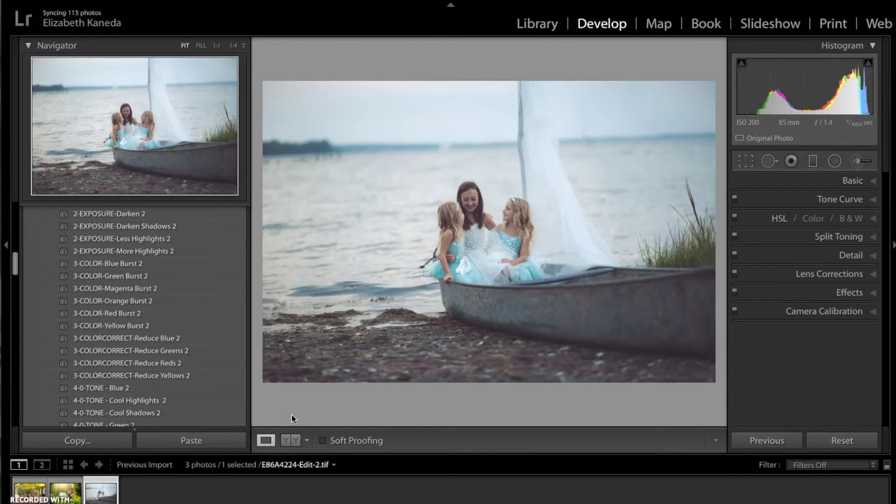
key("backslash")
key("backslash")
Step: Open the autumn leaves photo StrikeAPose2-Edited&Original-5.jpg and apply the 0-ALLINONE - Retro Vibe 2 preset
left_click(30, 490)
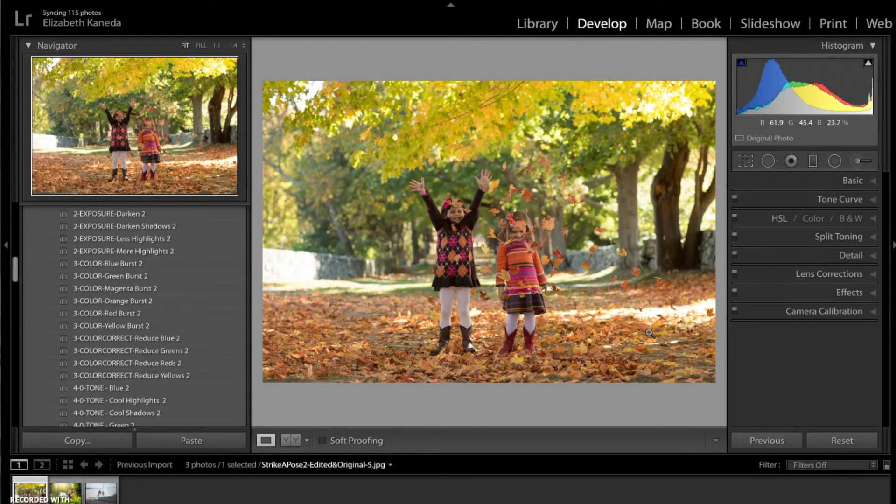
scroll(189, 277, "up", 3)
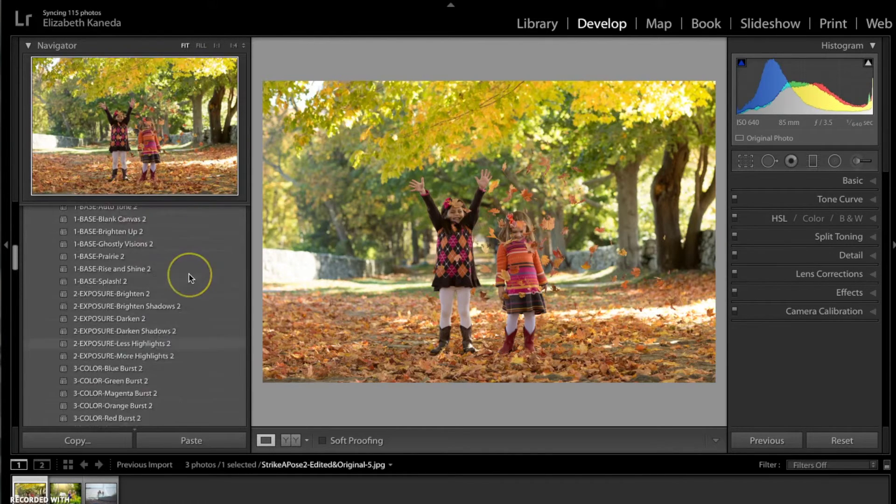
scroll(189, 278, "up", 8)
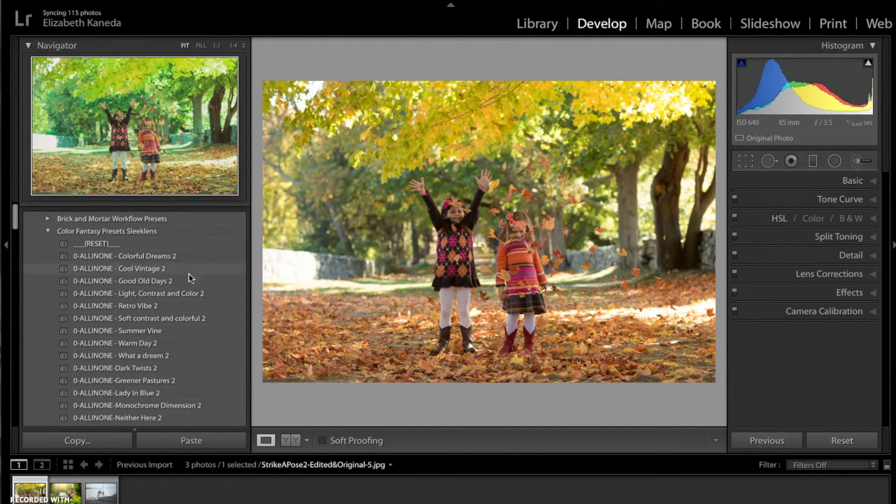
scroll(189, 278, "down", 3)
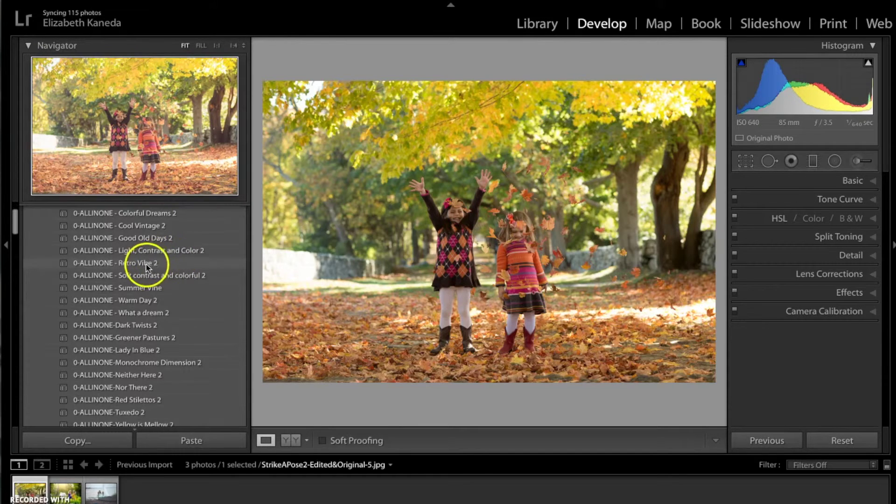
left_click(144, 266)
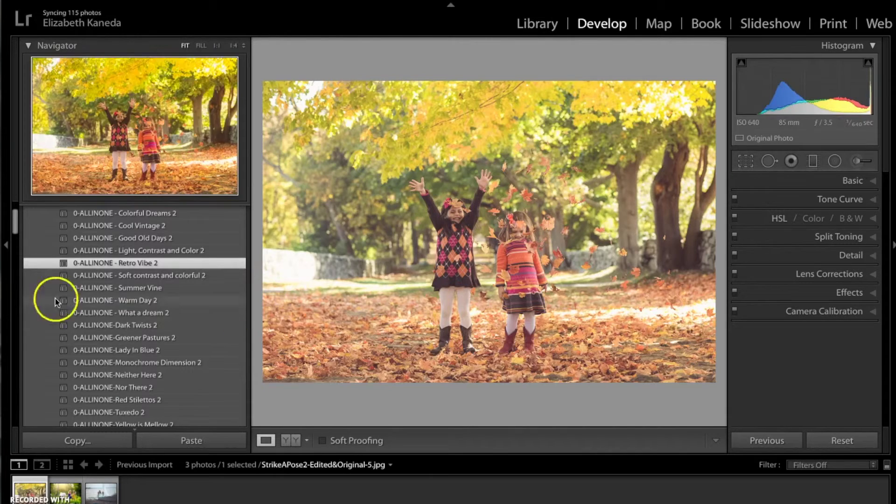
Step: Apply the 3-COLOR-Magenta Burst 2 preset to the autumn photo
scroll(68, 275, "down", 5)
scroll(73, 277, "down", 6)
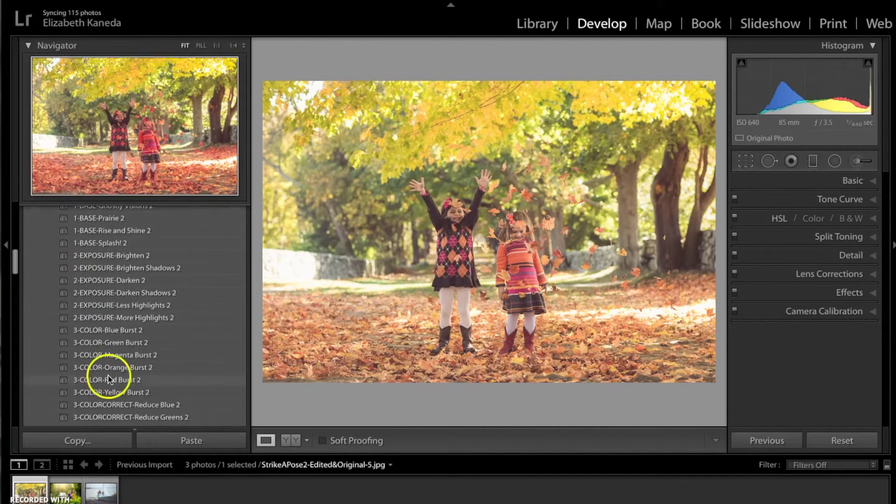
left_click(136, 356)
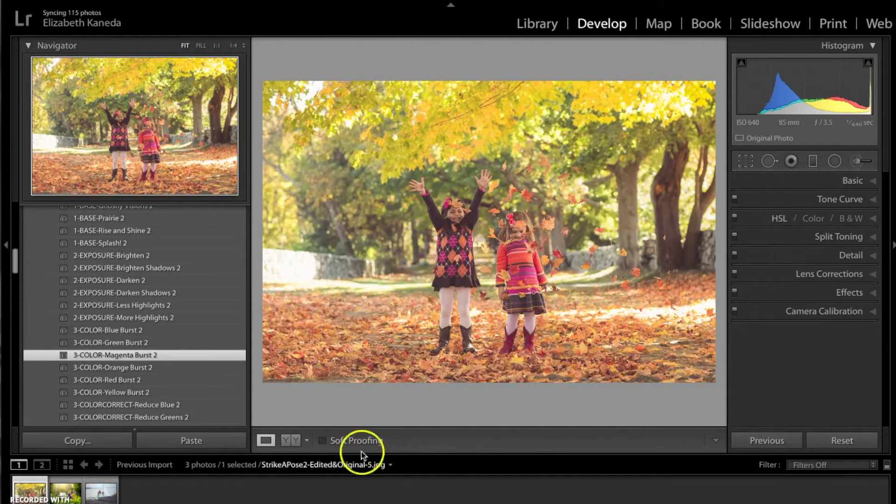
Step: Apply the 6-0-VIGNETTE-Medium Black 2 preset to the autumn photo
scroll(145, 397, "down", 5)
scroll(140, 390, "down", 6)
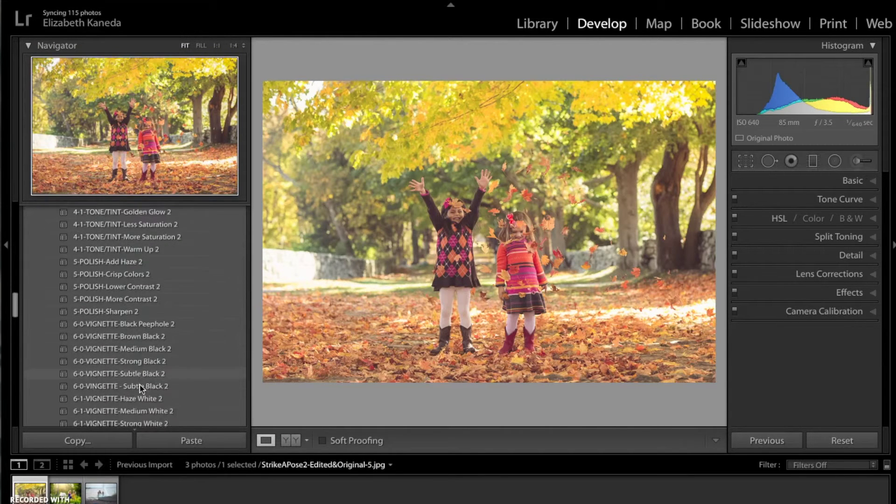
scroll(142, 389, "down", 1)
left_click(114, 336)
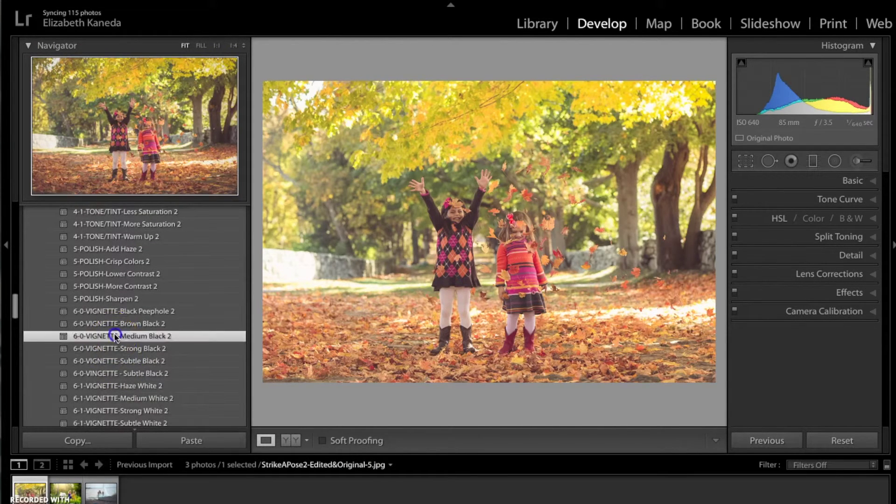
Step: Soften the post-crop vignette by setting its Amount to -15
left_click(858, 257)
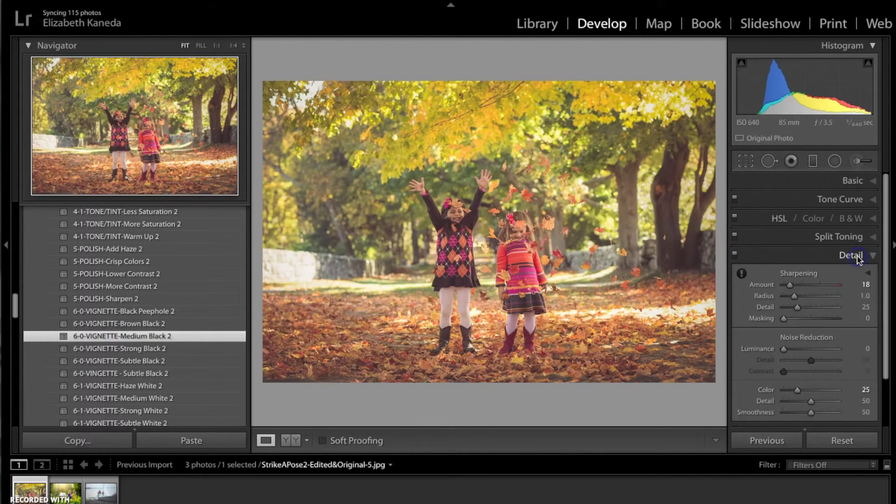
left_click(858, 257)
left_click(856, 293)
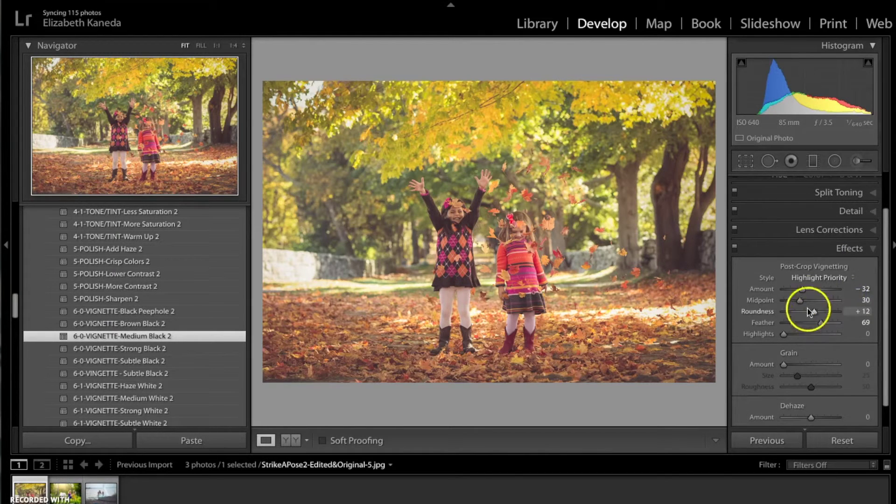
left_click_drag(803, 290, 808, 291)
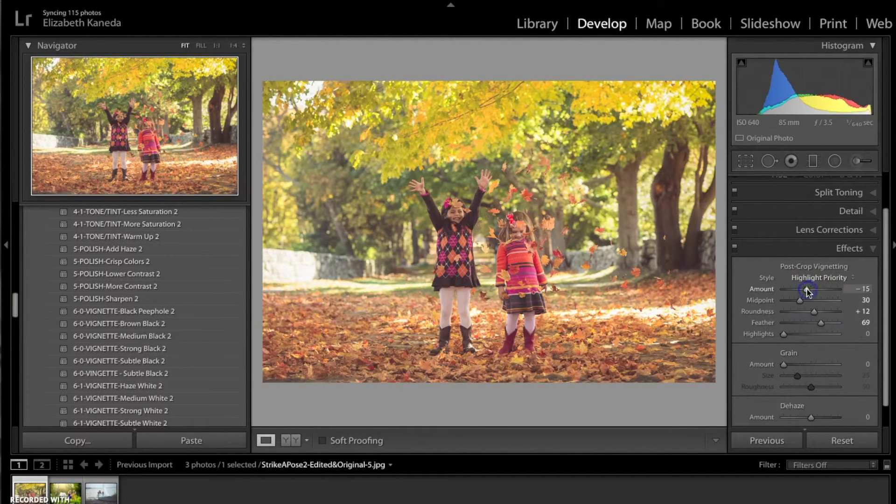
left_click(874, 251)
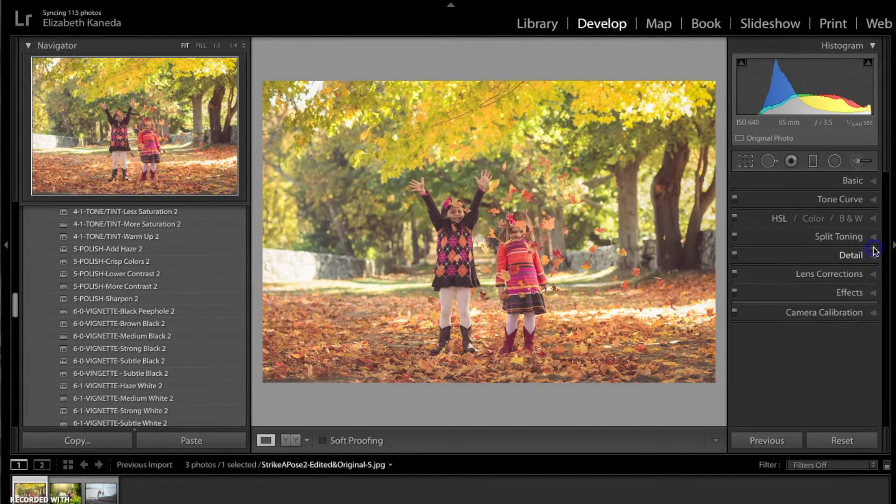
Step: Start an adjustment brush mask with the Color Fantasy | Light - Brighten effect
left_click(858, 162)
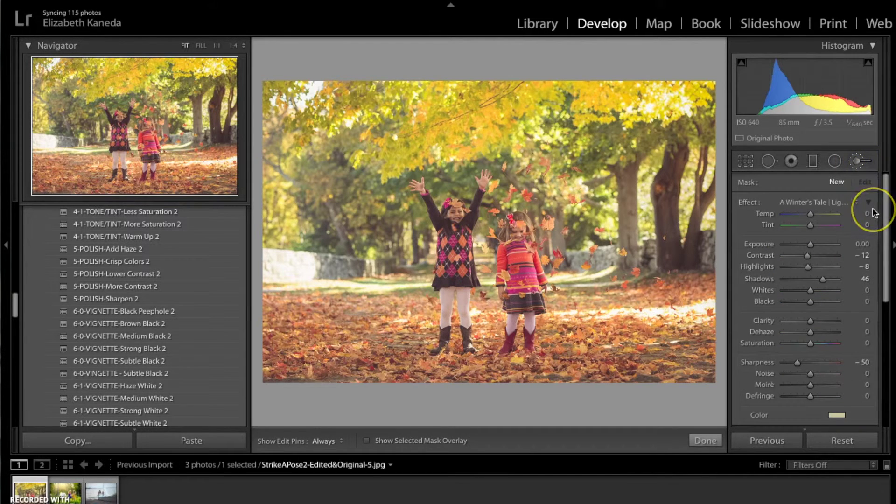
left_click(835, 209)
scroll(877, 406, "down", 10)
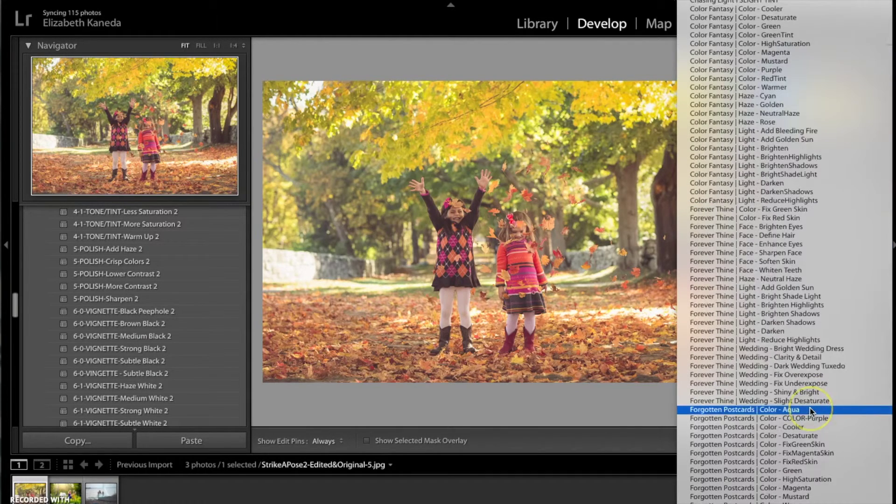
scroll(812, 411, "up", 5)
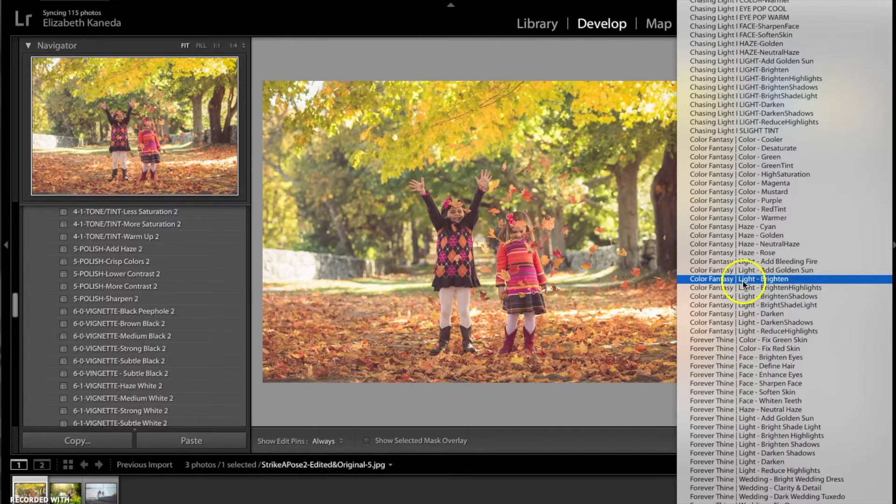
left_click(778, 279)
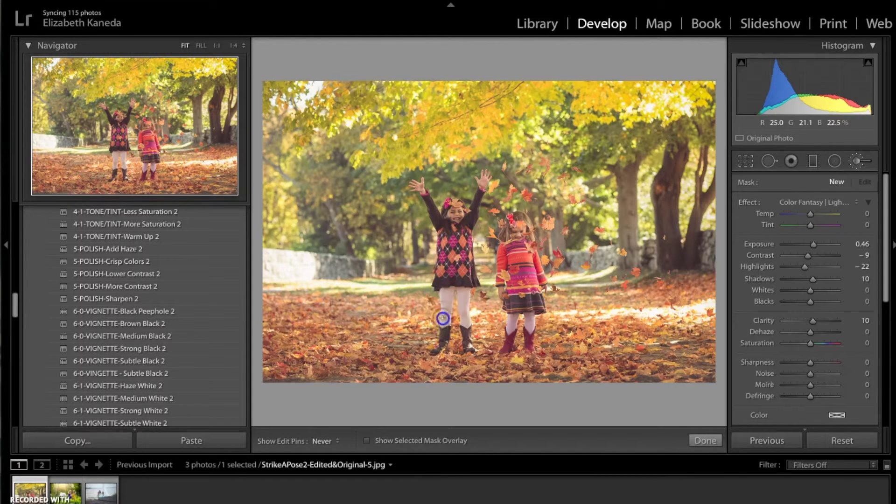
Step: Paint the Brighten effect over the two girls in the leaves
left_click_drag(508, 347, 512, 341)
key("h")
left_click(527, 243)
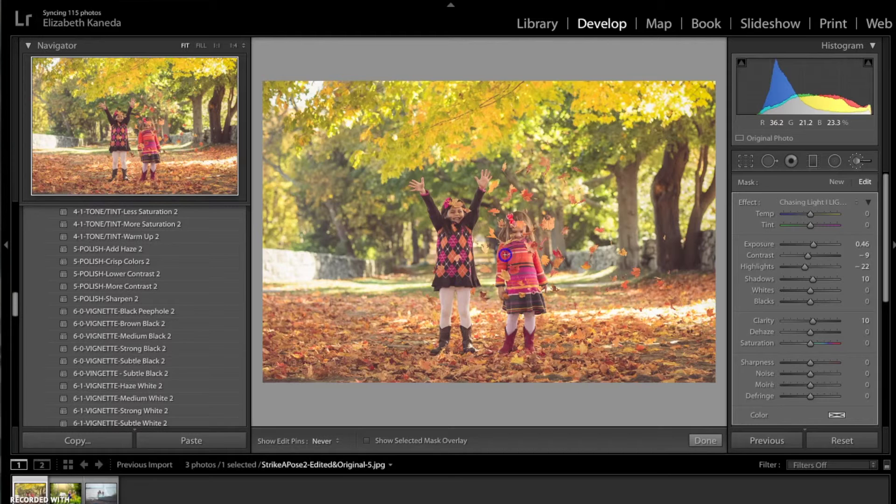
Step: Paint a second Brighten mask over both girls to lighten them further, and start another new mask
left_click(837, 182)
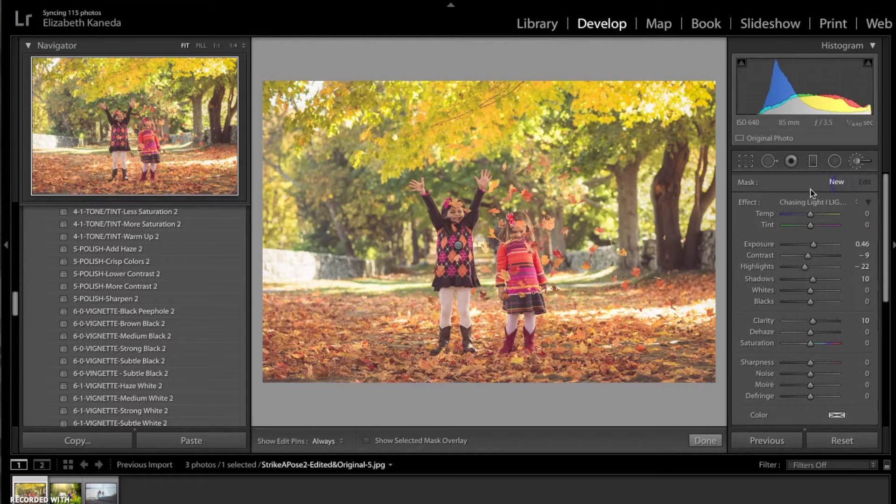
left_click(428, 200)
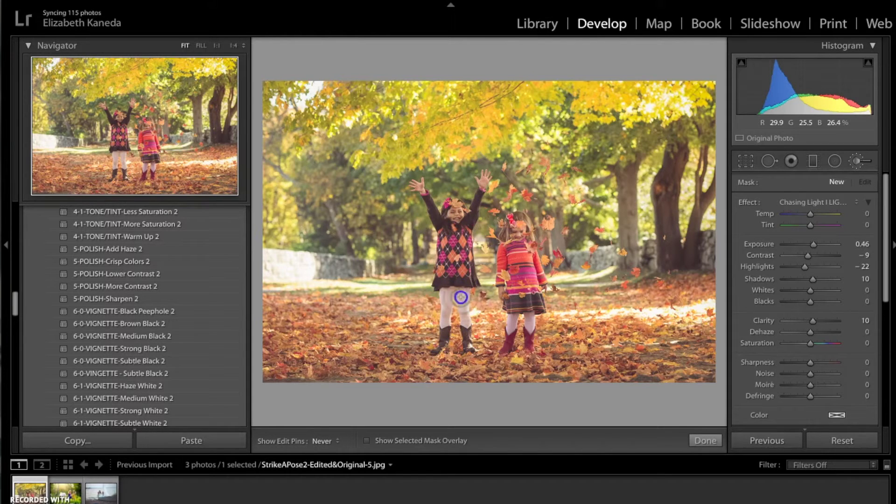
left_click(520, 327)
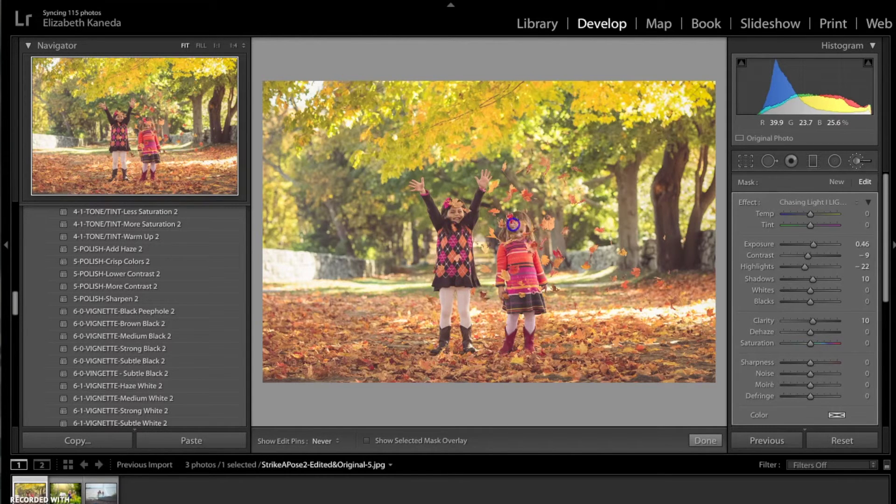
key("h")
left_click_drag(840, 250, 821, 248)
left_click(838, 183)
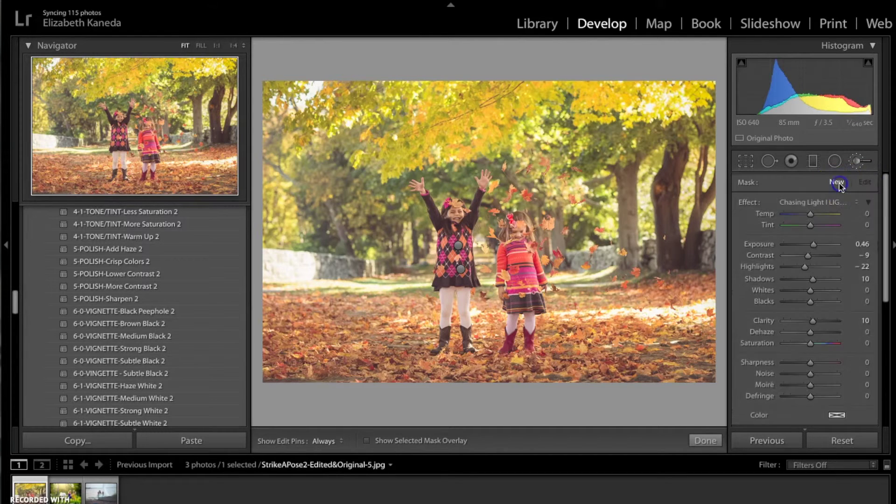
Step: Set the new adjustment brush mask to the Color Fantasy | Color - Magenta effect
left_click(834, 203)
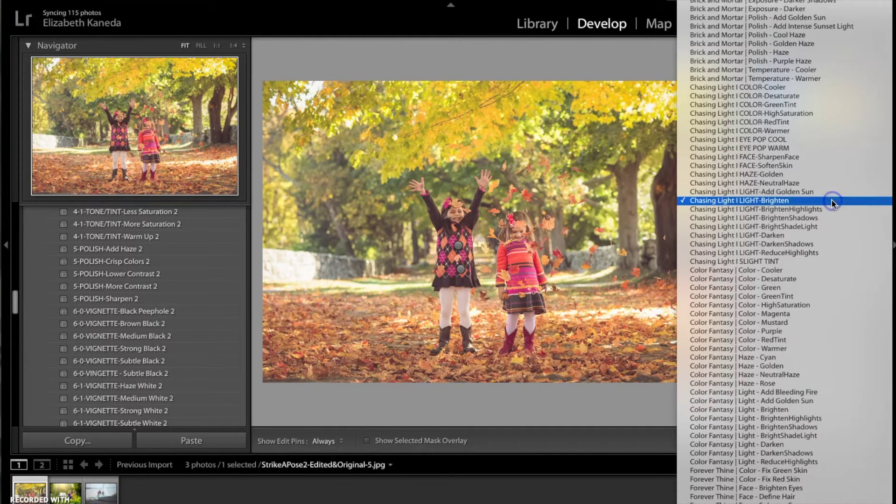
scroll(834, 203, "up", 4)
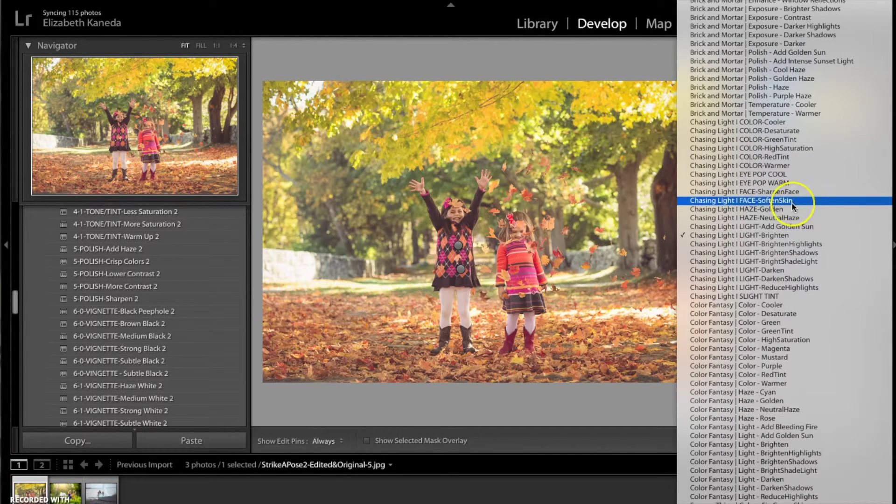
scroll(792, 203, "down", 19)
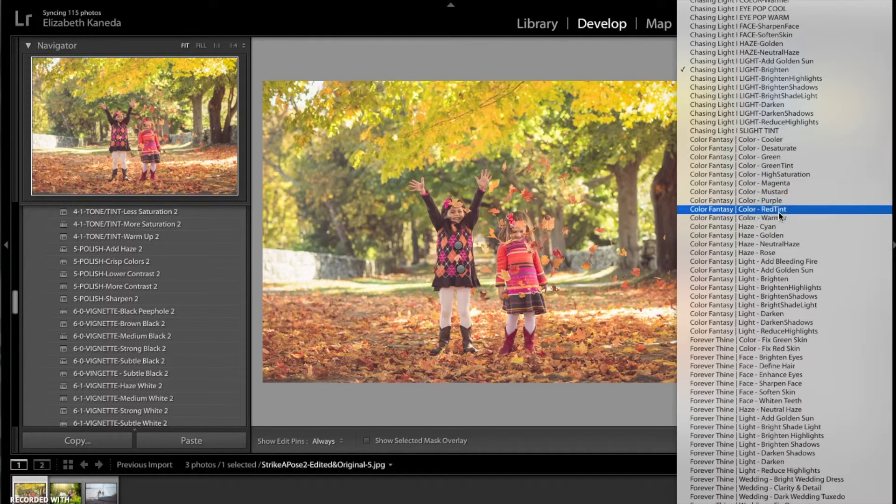
left_click(770, 184)
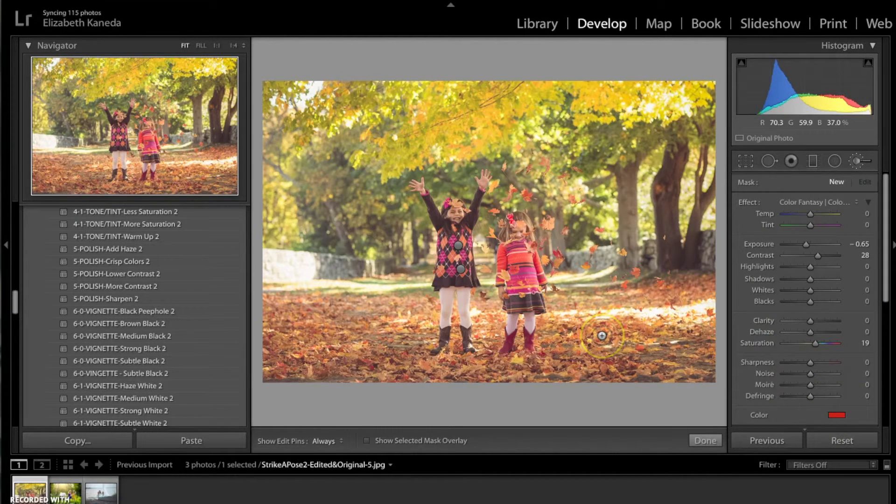
scroll(841, 297, "down", 5)
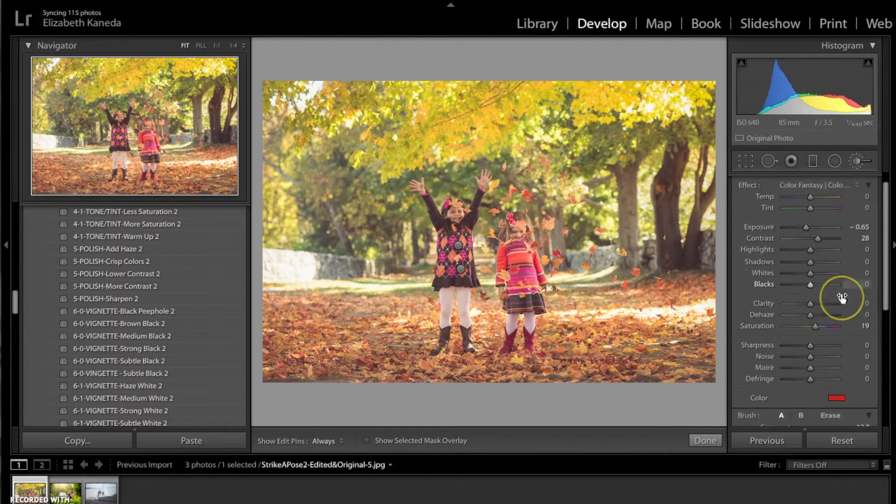
scroll(842, 298, "down", 2)
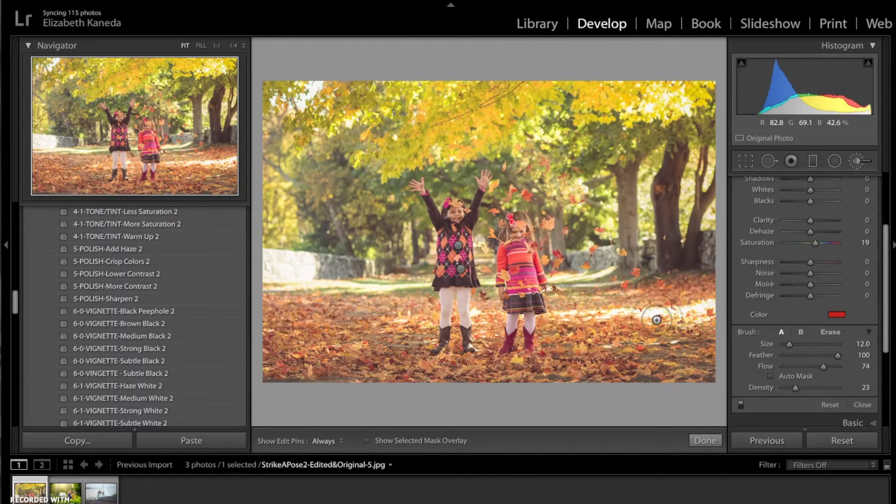
Step: Paint the Magenta effect over the fallen leaves around the girls and the tree foliage above them
mouse_move(332, 343)
left_mouse_down()
mouse_move(305, 339)
mouse_move(317, 370)
mouse_move(292, 329)
mouse_move(387, 313)
mouse_move(382, 297)
mouse_move(384, 322)
left_mouse_up()
key("h")
left_click_drag(469, 369, 421, 365)
left_click_drag(498, 350, 566, 360)
mouse_move(589, 328)
left_mouse_down()
mouse_move(605, 320)
mouse_move(612, 350)
mouse_move(668, 288)
mouse_move(685, 291)
left_mouse_up()
left_click_drag(701, 293, 607, 365)
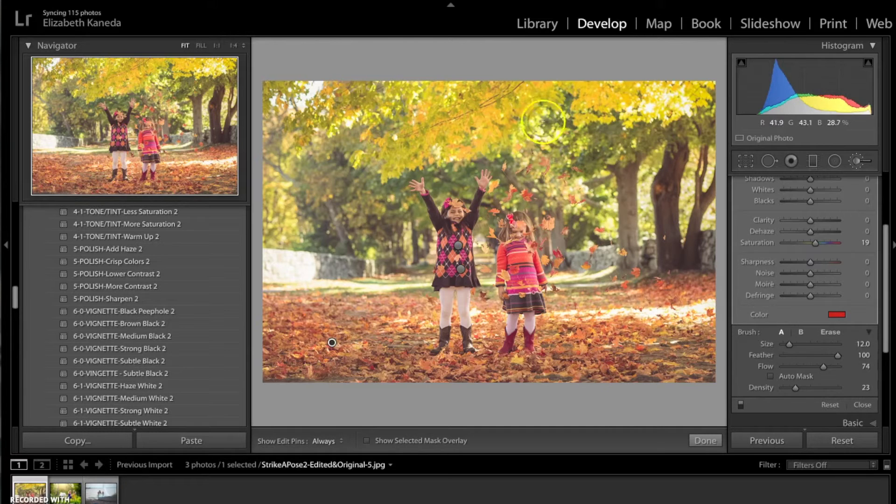
key("h")
key("h")
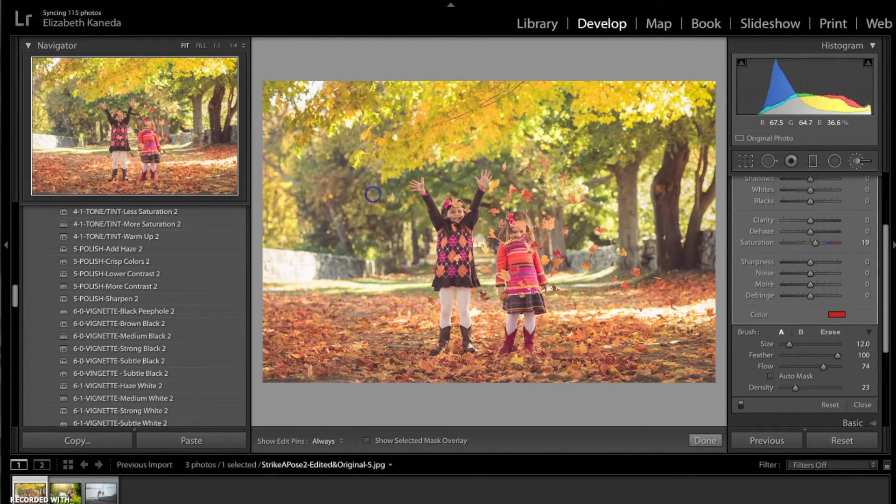
mouse_move(569, 154)
left_mouse_down()
mouse_move(621, 134)
mouse_move(623, 118)
mouse_move(656, 117)
left_mouse_up()
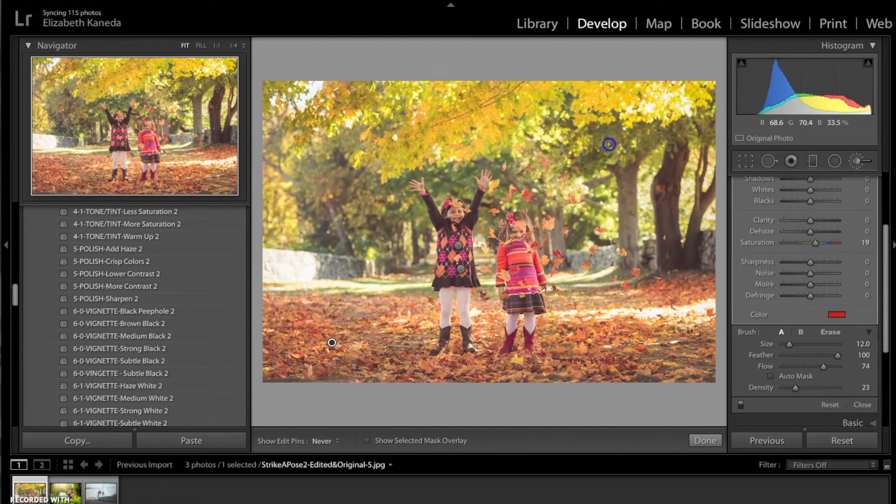
Step: Start another adjustment brush mask with the Color Fantasy | Color - Mustard effect
scroll(837, 256, "up", 5)
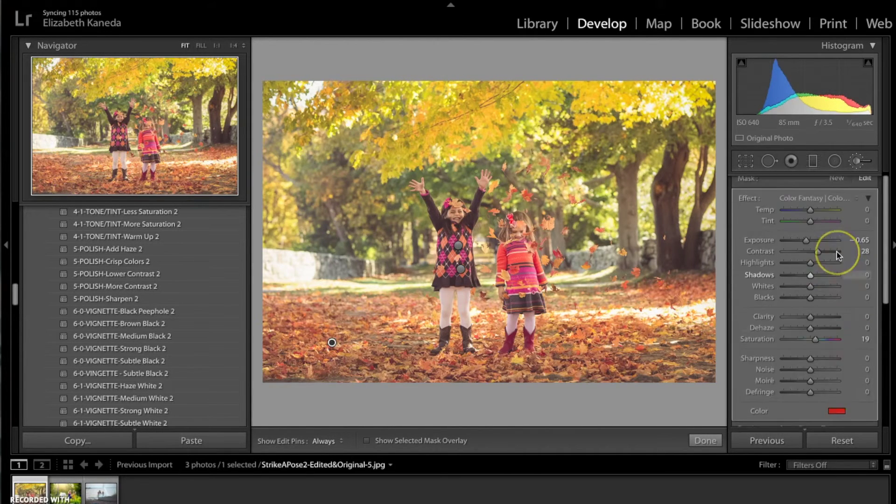
left_click(839, 182)
left_click(837, 205)
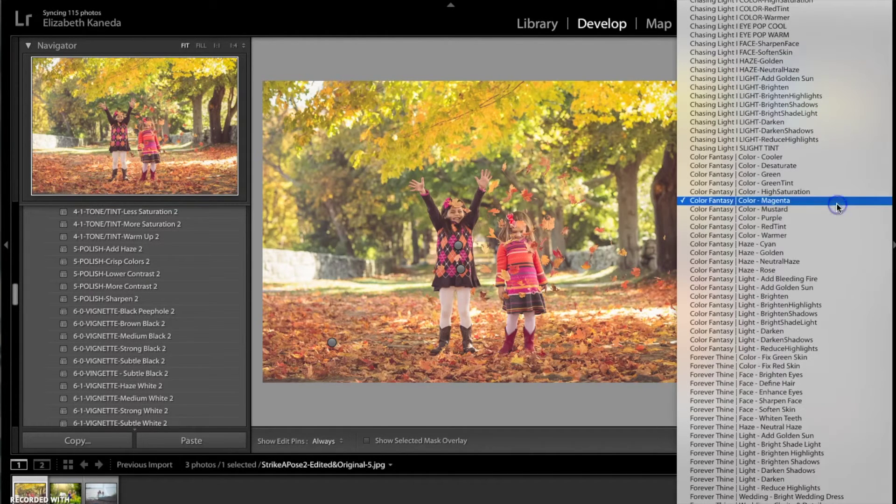
left_click(774, 214)
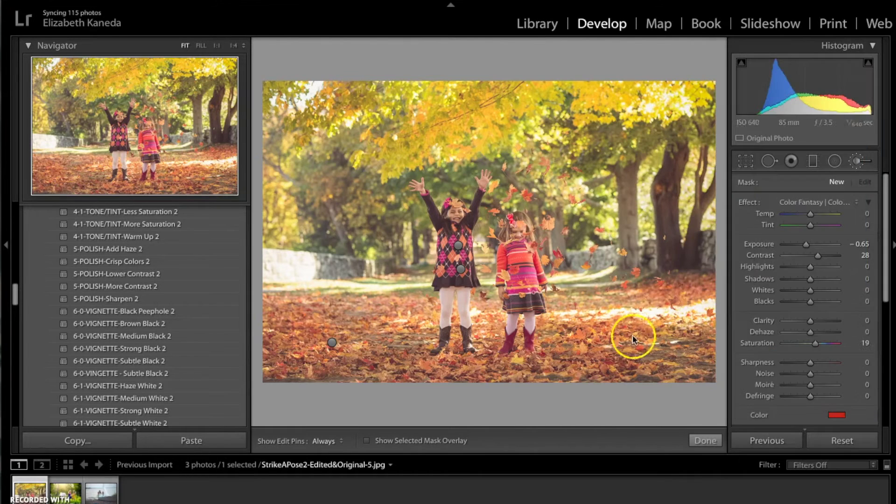
Step: Paint the Mustard effect over the leaves on the ground and the foliage above the girls
left_click_drag(662, 300, 634, 307)
left_click_drag(489, 323, 488, 358)
key("h")
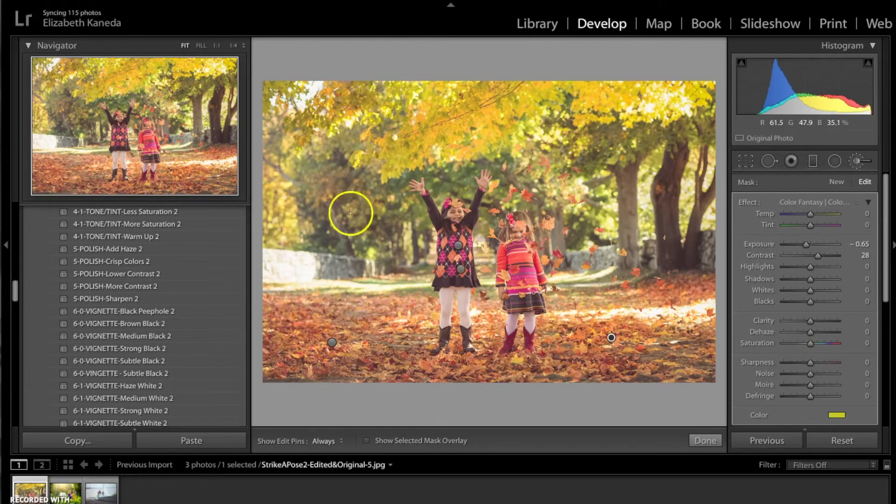
key("h")
mouse_move(445, 99)
left_mouse_down()
mouse_move(469, 110)
mouse_move(469, 136)
mouse_move(451, 173)
left_mouse_up()
left_click_drag(528, 153, 535, 156)
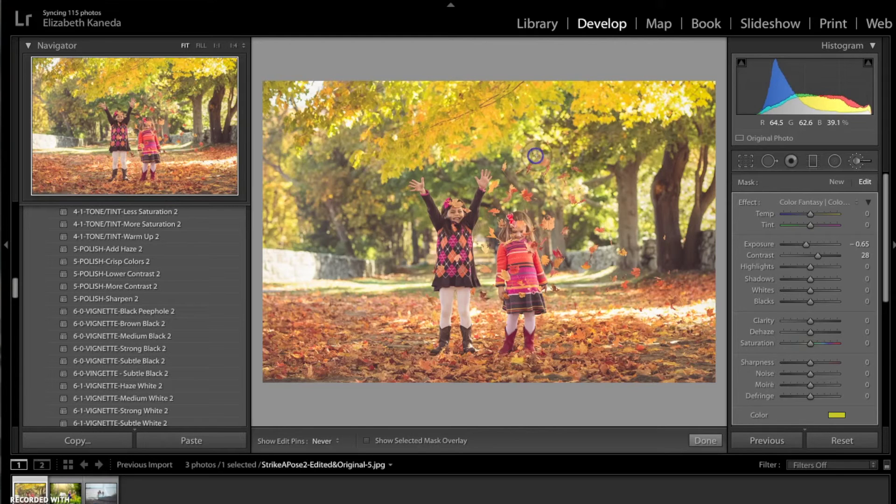
key("h")
left_click(809, 224)
left_click(867, 225)
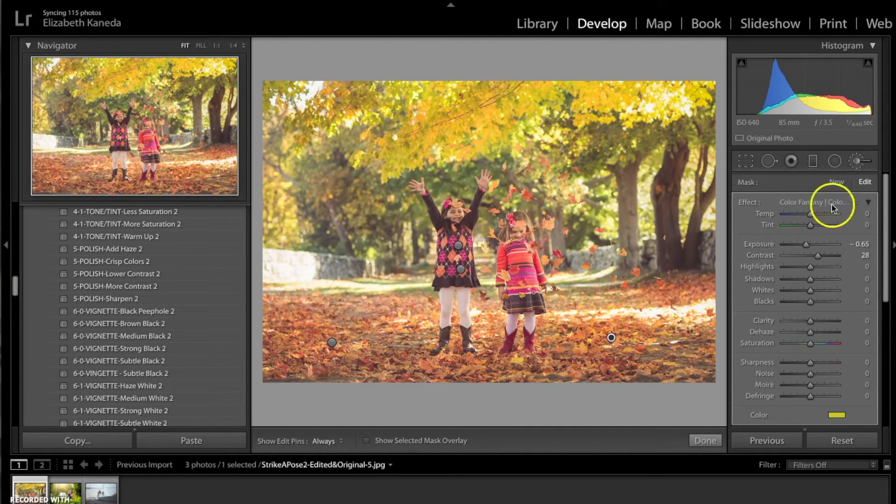
Step: Paint a new Color Fantasy | Haze - Golden mask across the trees above the girls and close the adjustment brush
left_click(837, 184)
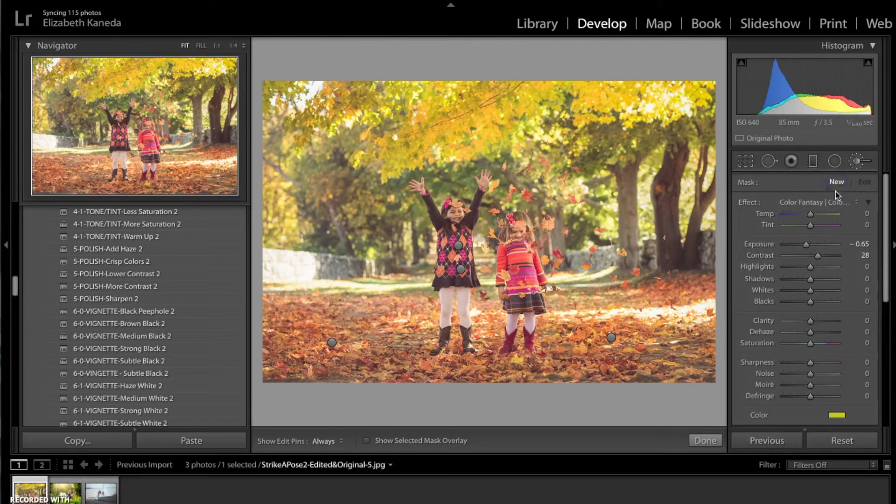
left_click(833, 203)
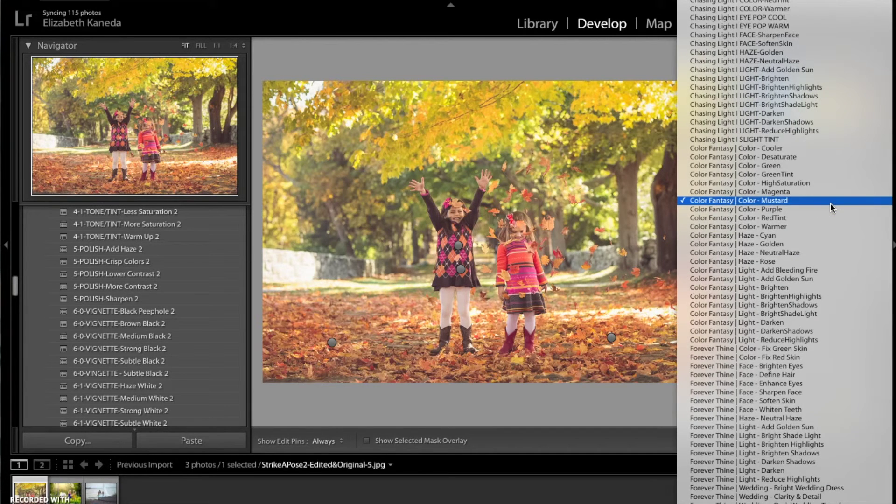
left_click_drag(807, 232, 774, 248)
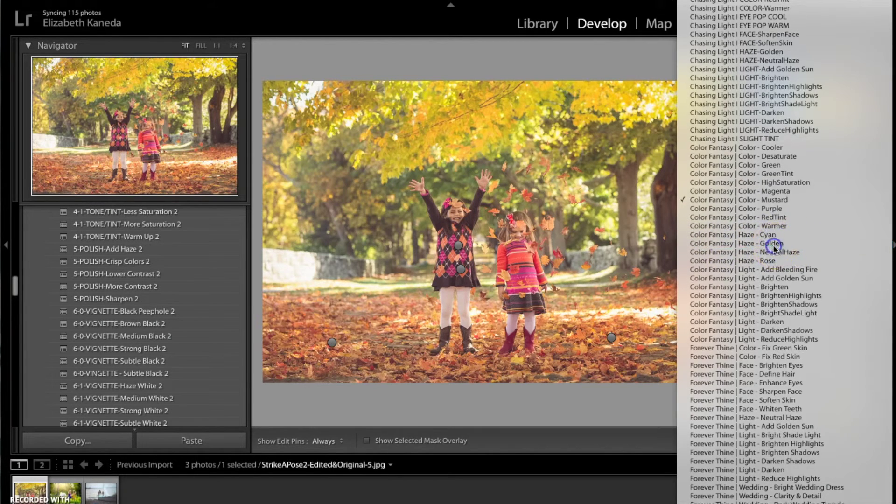
key("h")
mouse_move(350, 161)
left_mouse_down()
mouse_move(322, 164)
mouse_move(566, 127)
mouse_move(540, 157)
left_mouse_up()
key("h")
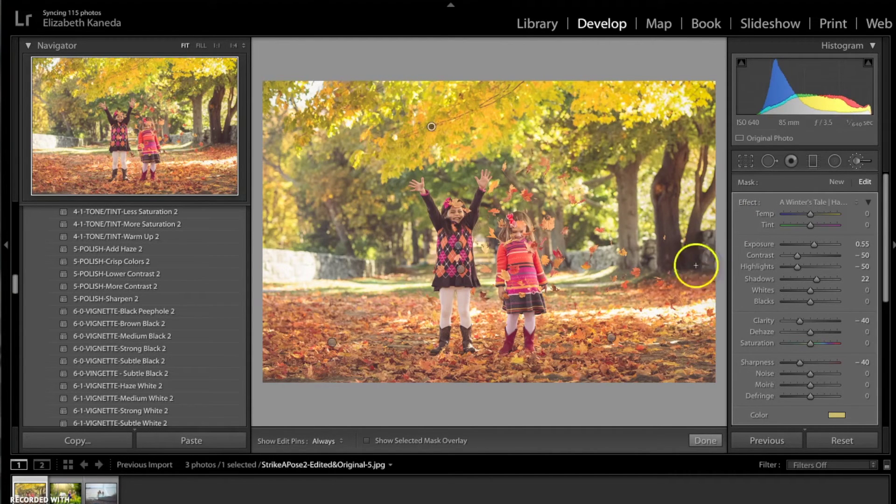
left_click(863, 160)
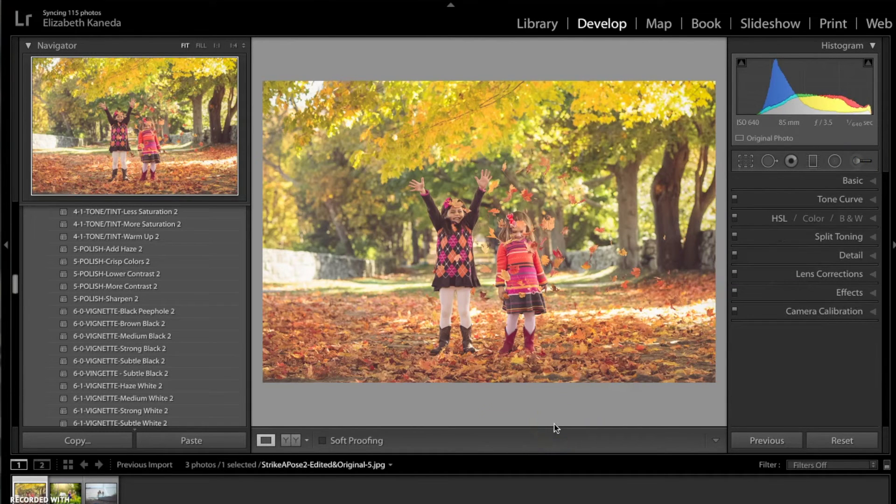
Step: Compare the autumn photo before and after editing, first side by side and then by toggling in the single view
left_click(297, 442)
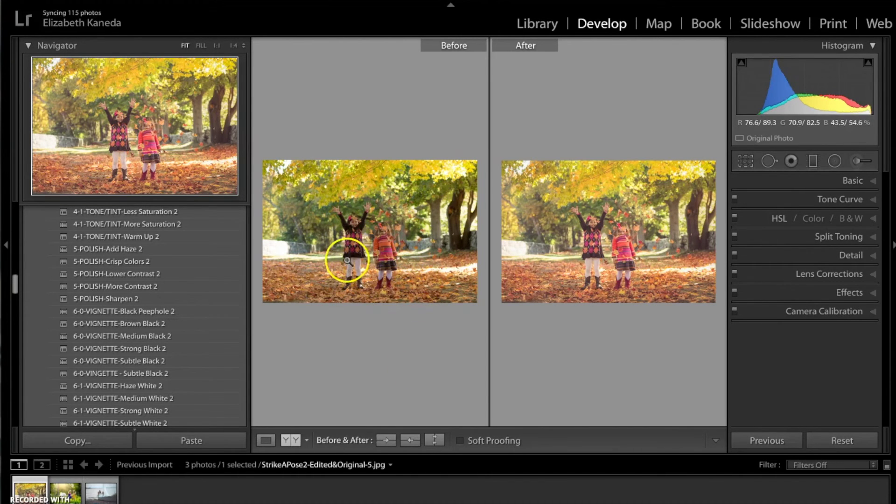
left_click(266, 442)
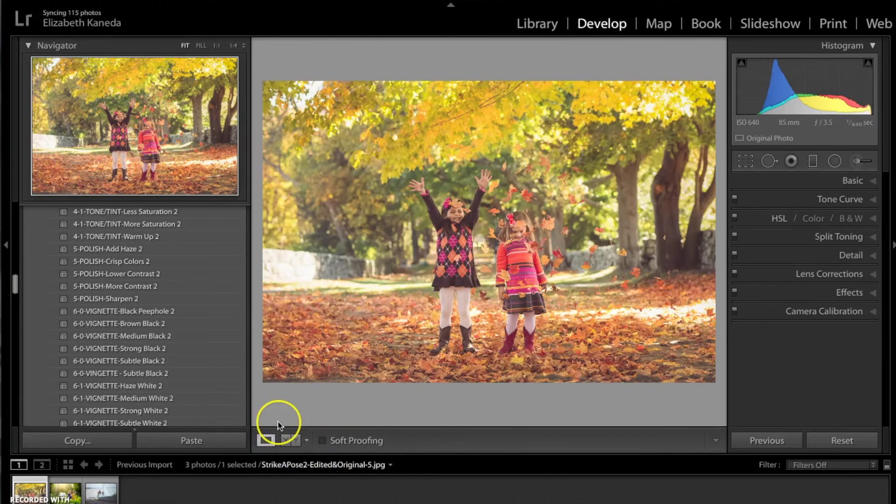
key("backslash")
key("backslash")
key("backslash")
key("backslash")
key("backslash")
key("backslash")
key("backslash")
key("backslash")
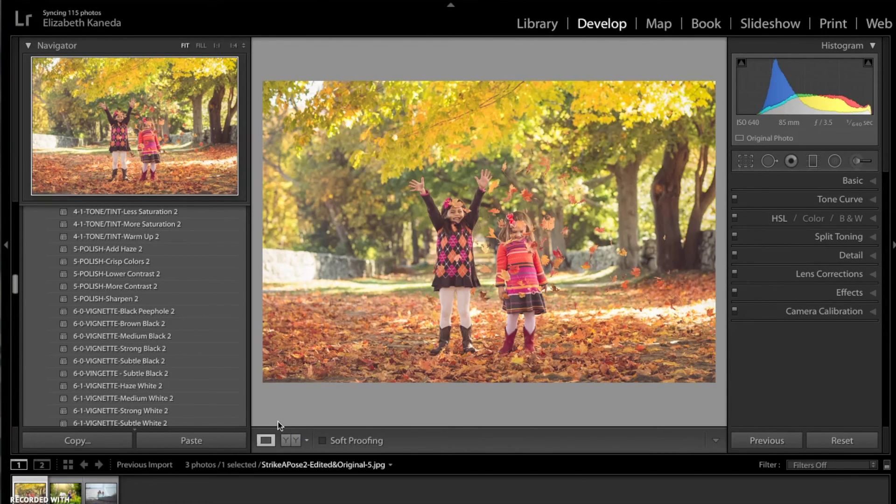
Step: Compare the pony photo before and after editing, and bring up the boat photo
left_click(70, 498)
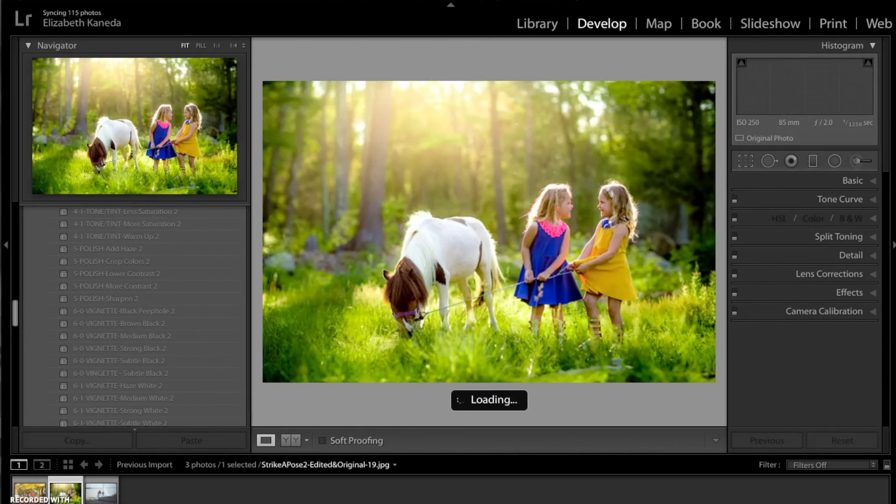
key("backslash")
key("backslash")
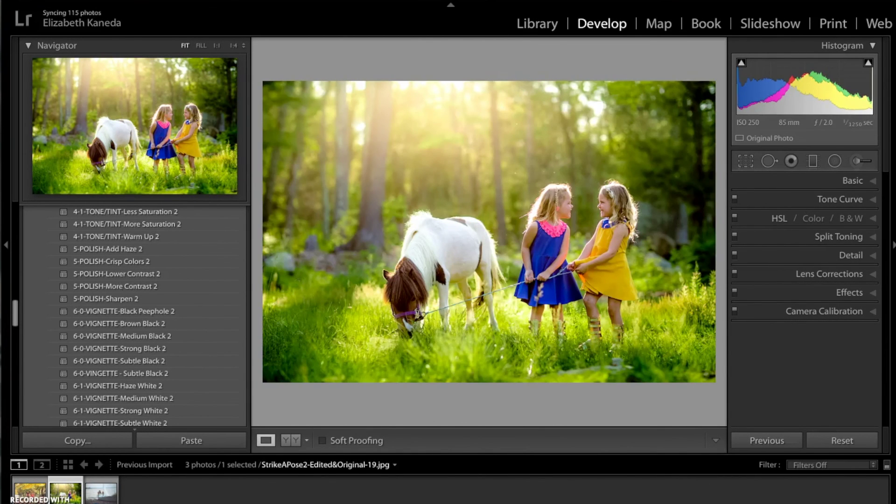
left_click(97, 498)
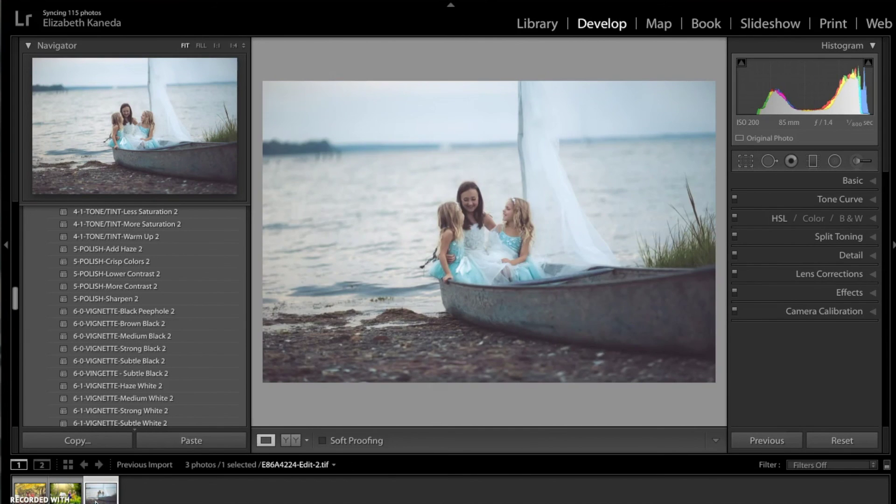